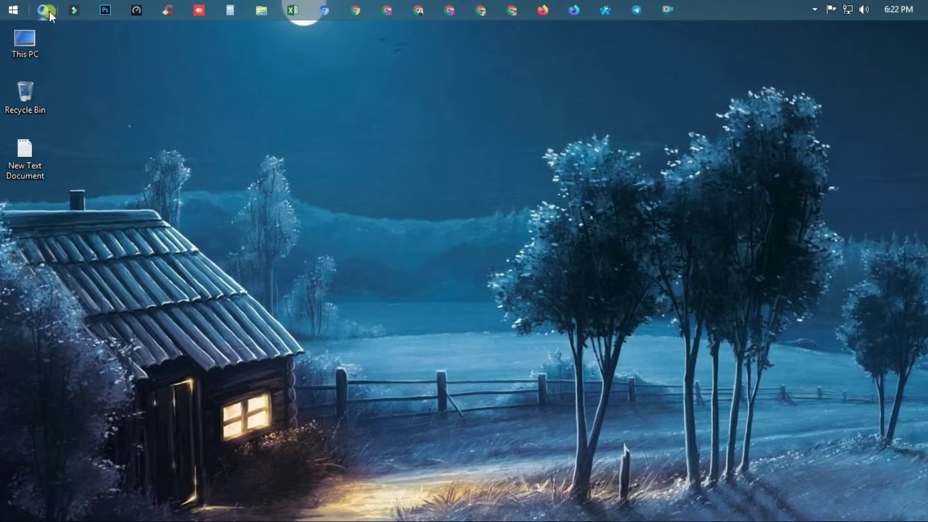
# Open the list of installed programs through the Uninstall option of Gameloop among the installed apps
pyautogui.click(2, 5)
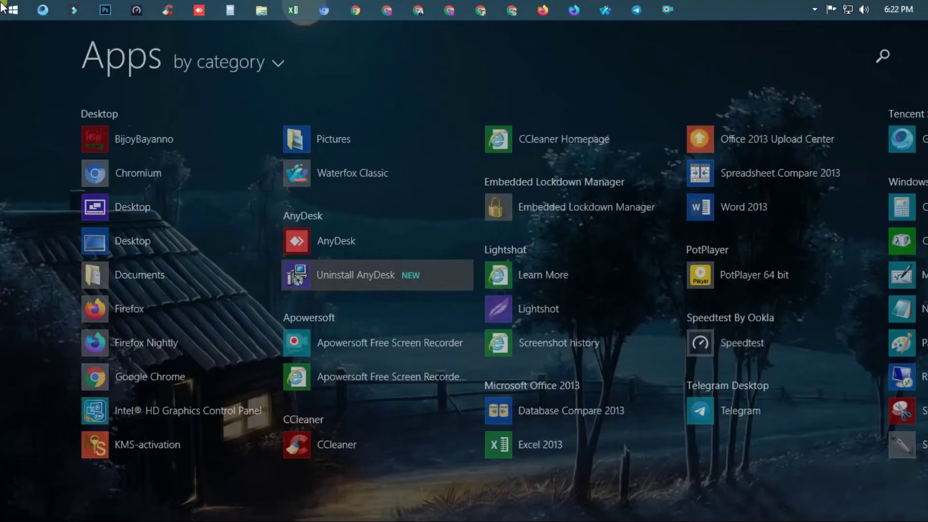
pyautogui.scroll(-3, 437, 321)
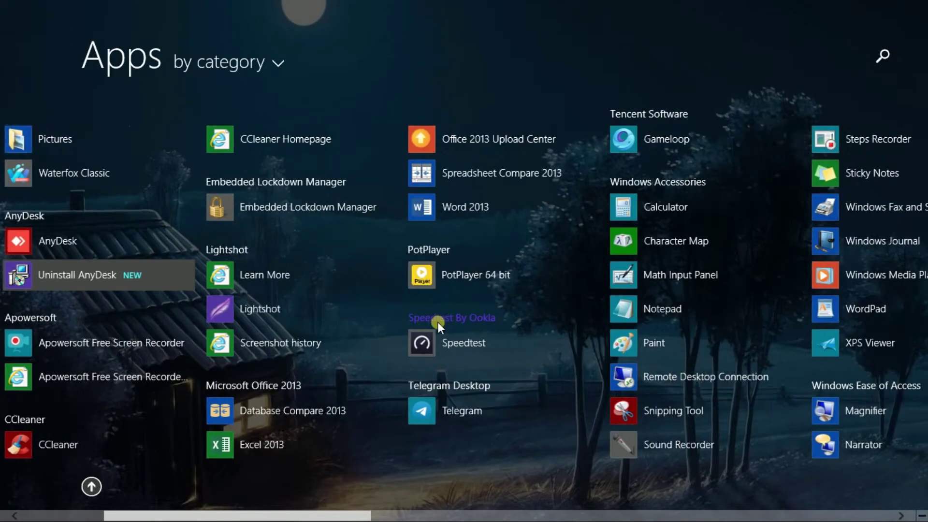
pyautogui.scroll(-3, 437, 322)
pyautogui.rightClick(373, 140)
pyautogui.click(424, 181)
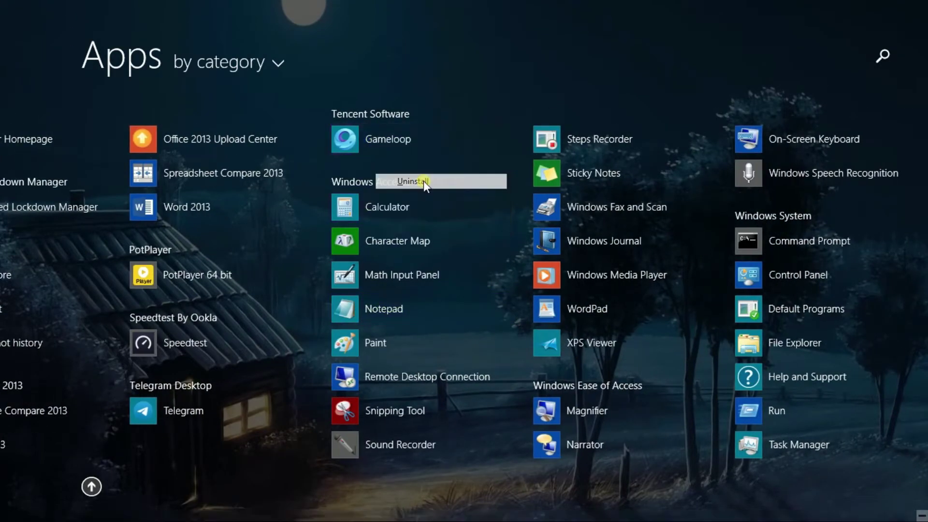
pyautogui.scroll(-3, 459, 323)
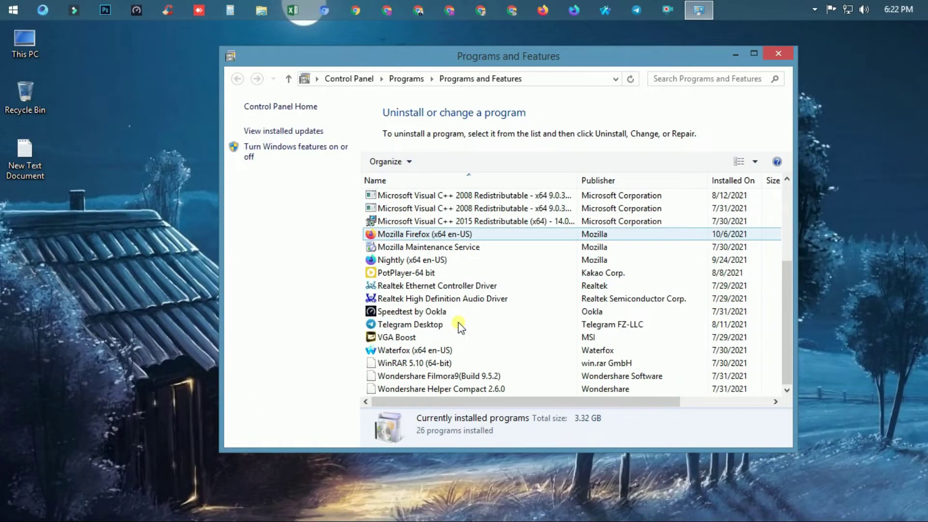
# Uninstall Gameloop instead of repairing it, without choosing any feedback reason, and close the finished uninstaller
pyautogui.scroll(3, 464, 390)
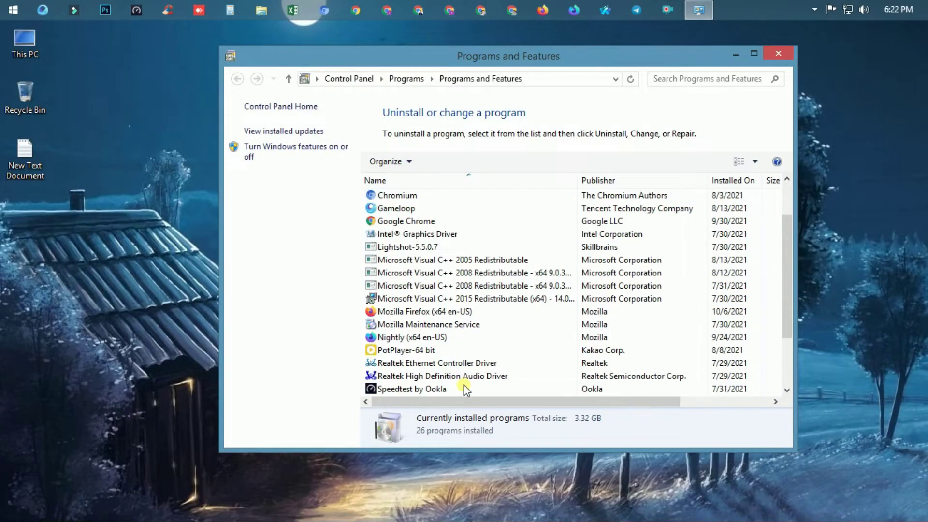
pyautogui.click(421, 250)
pyautogui.rightClick(422, 250)
pyautogui.click(470, 259)
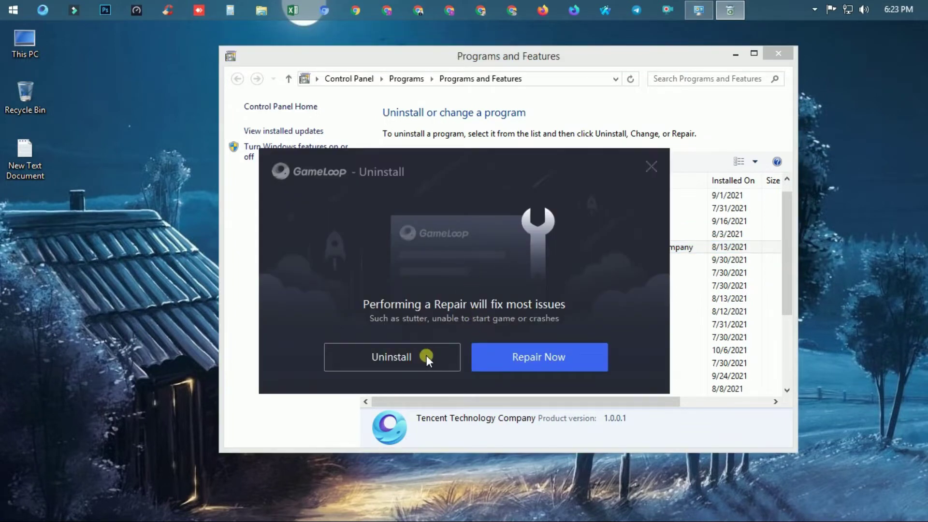
pyautogui.click(426, 355)
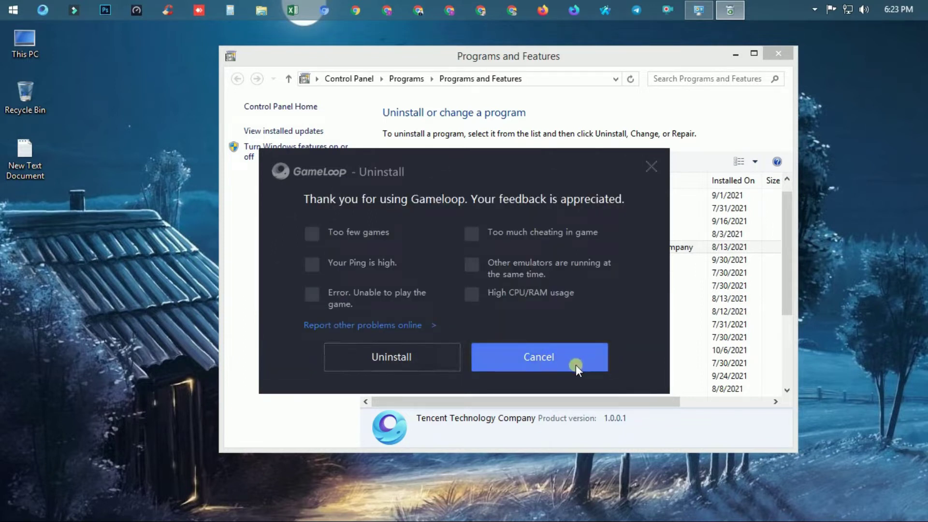
pyautogui.click(443, 354)
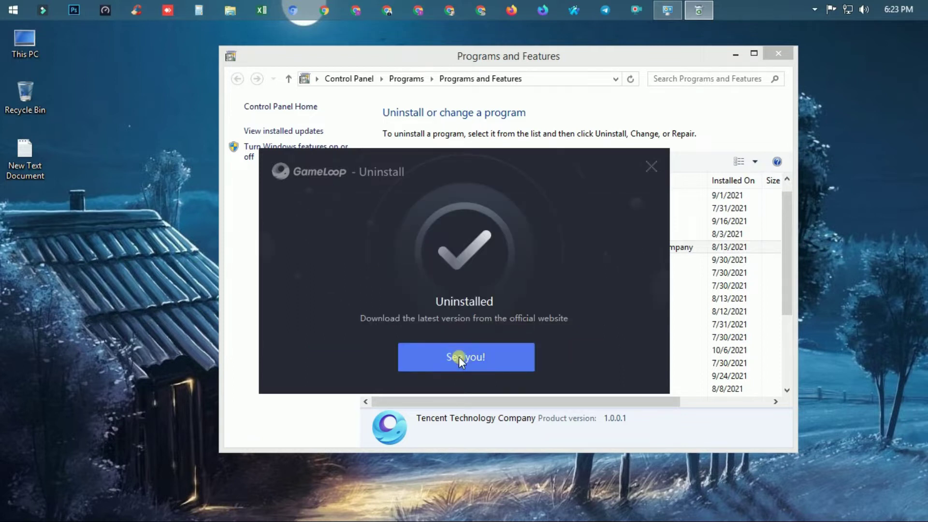
pyautogui.click(459, 358)
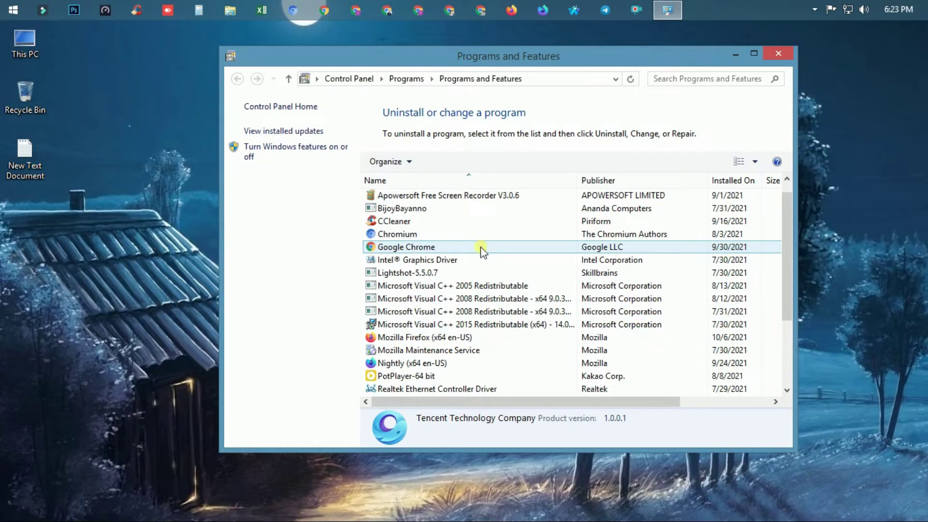
# Check the installed programs list for remaining Gameloop entries and close Programs and Features
pyautogui.scroll(-3, 518, 327)
pyautogui.scroll(5, 520, 331)
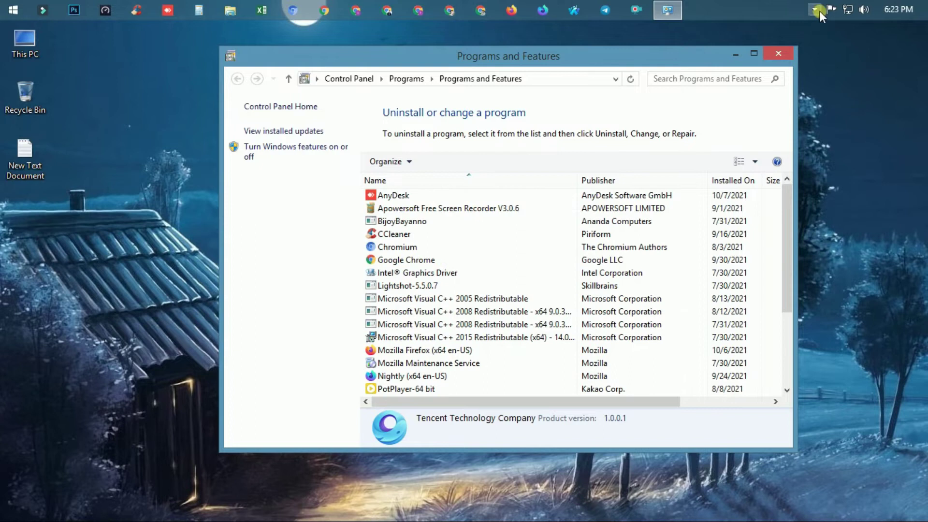
pyautogui.click(780, 56)
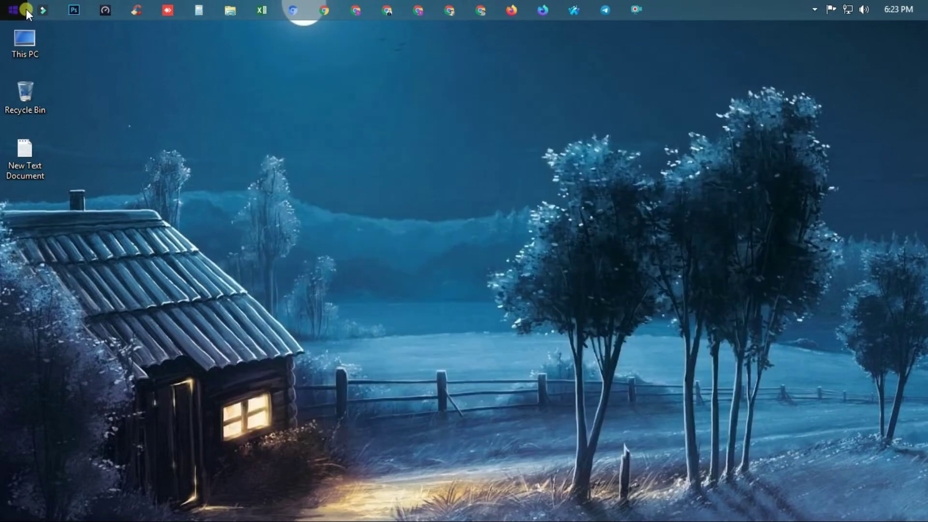
# Open the SOFT (D:) drive from This PC and look through its folders and files for Gameloop leftovers
pyautogui.doubleClick(28, 39)
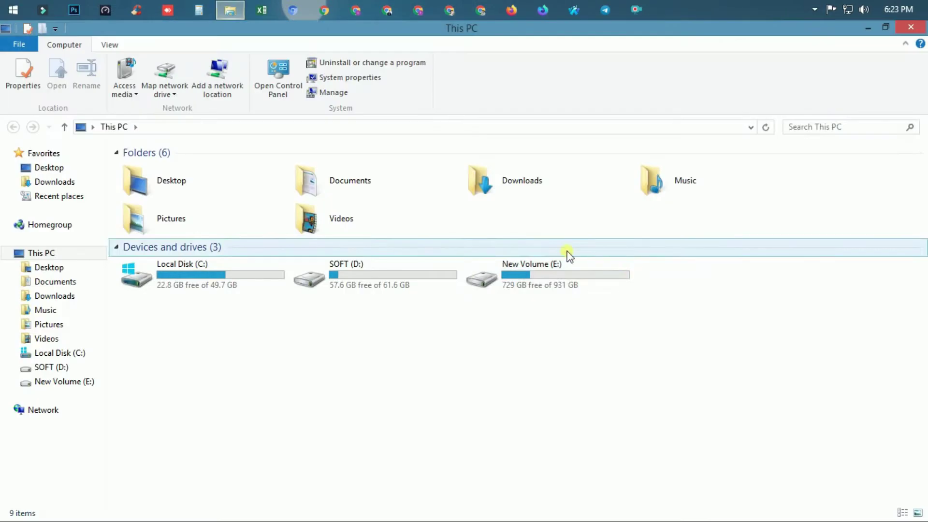
pyautogui.click(395, 272)
pyautogui.doubleClick(395, 271)
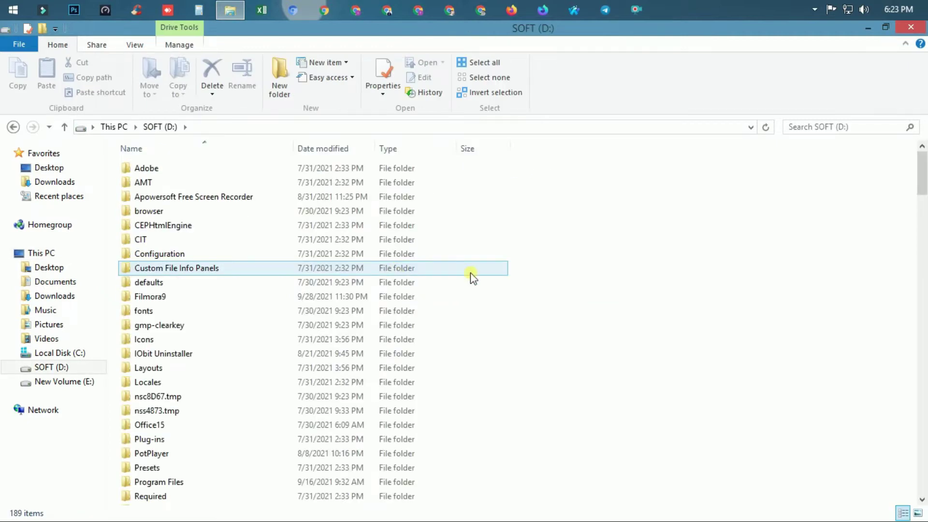
pyautogui.click(176, 298)
pyautogui.scroll(-1, 195, 329)
pyautogui.scroll(-3, 196, 331)
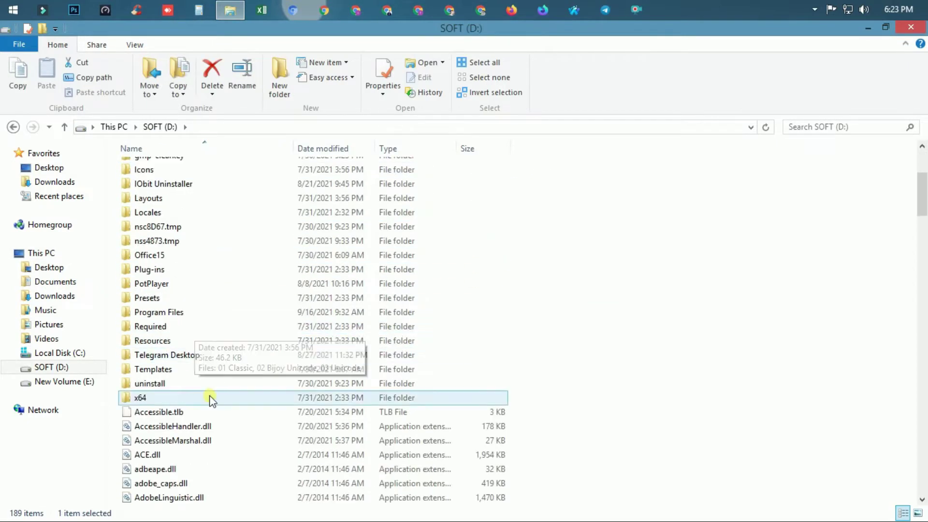
pyautogui.scroll(-2, 209, 394)
pyautogui.scroll(-18, 211, 398)
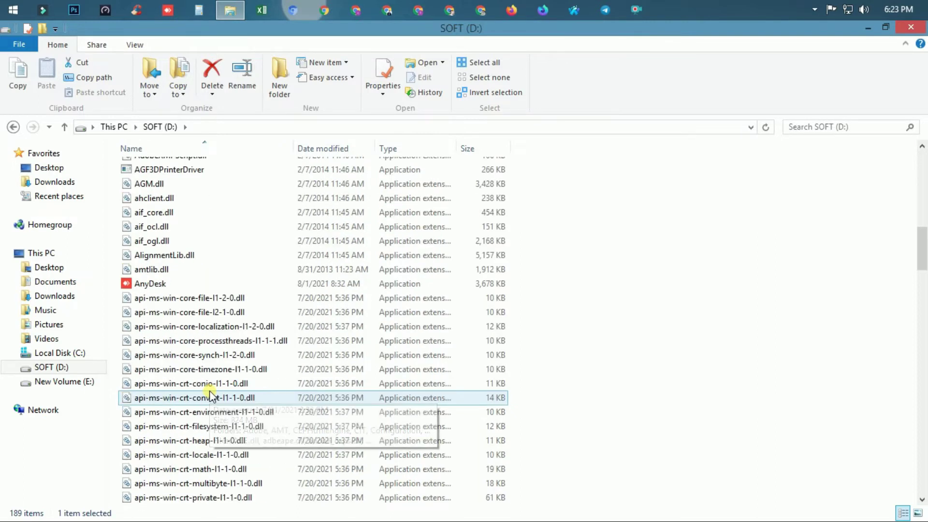
pyautogui.scroll(-20, 212, 397)
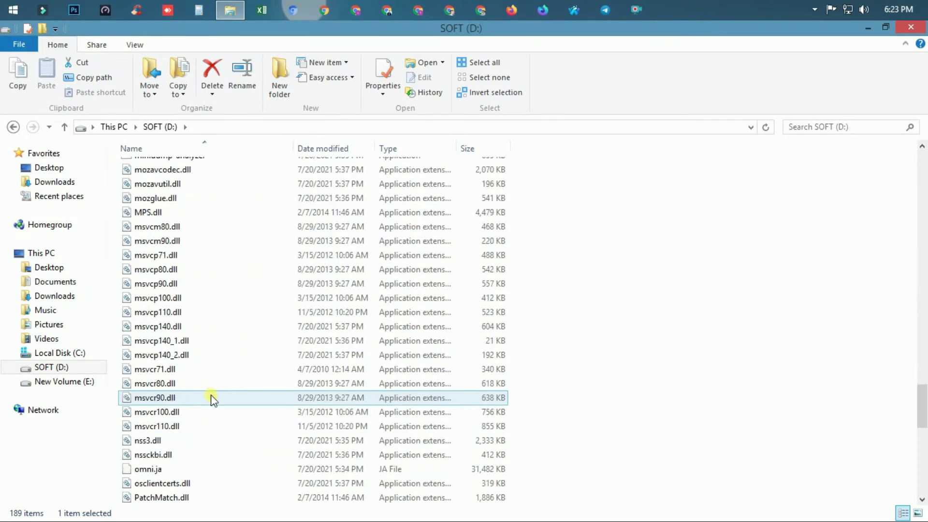
pyautogui.moveTo(922, 438); pyautogui.dragTo(889, 175)
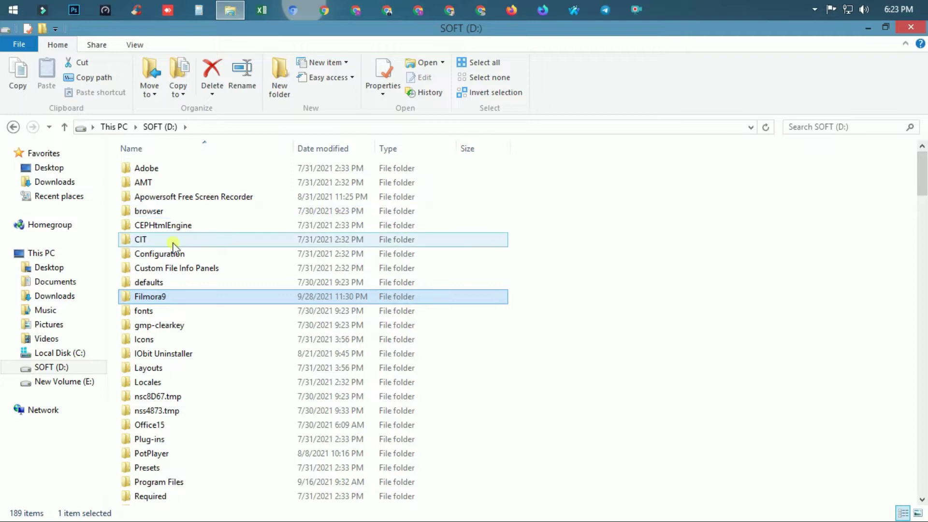
# Inspect the Microvirt folder inside Program Files on the D: drive and return to the drive's root
pyautogui.scroll(-3, 199, 290)
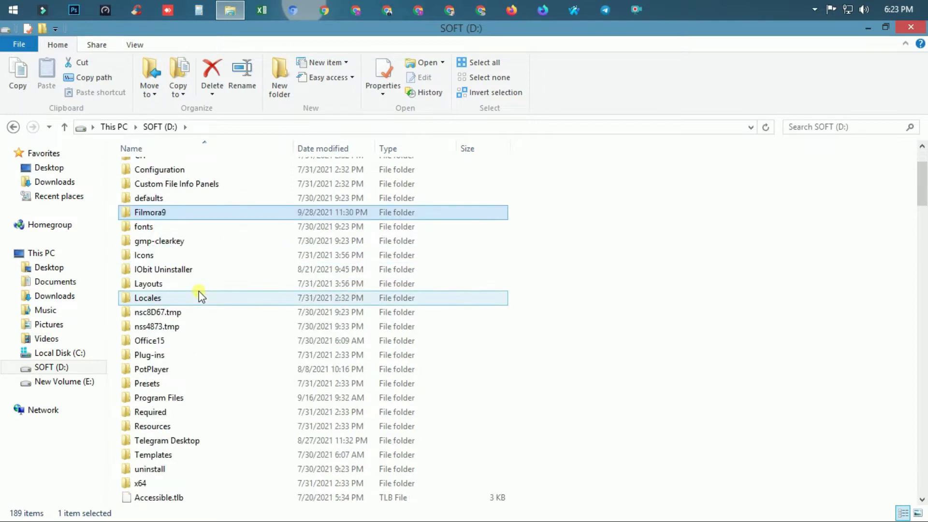
pyautogui.doubleClick(189, 357)
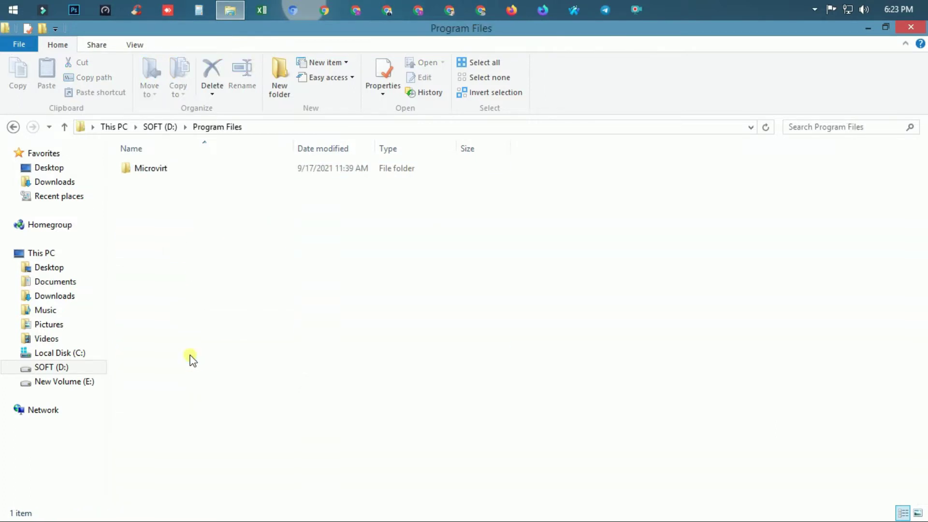
pyautogui.click(167, 172)
pyautogui.doubleClick(167, 170)
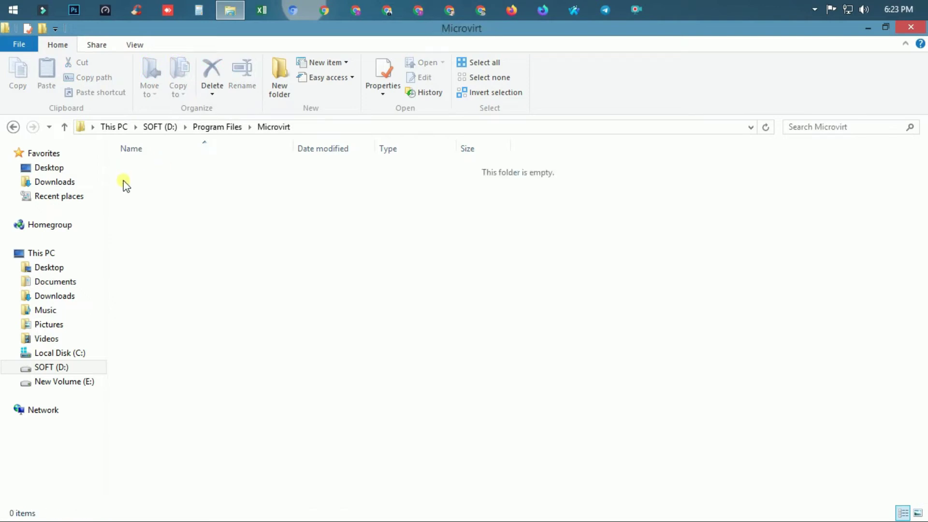
pyautogui.click(13, 127)
pyautogui.click(13, 126)
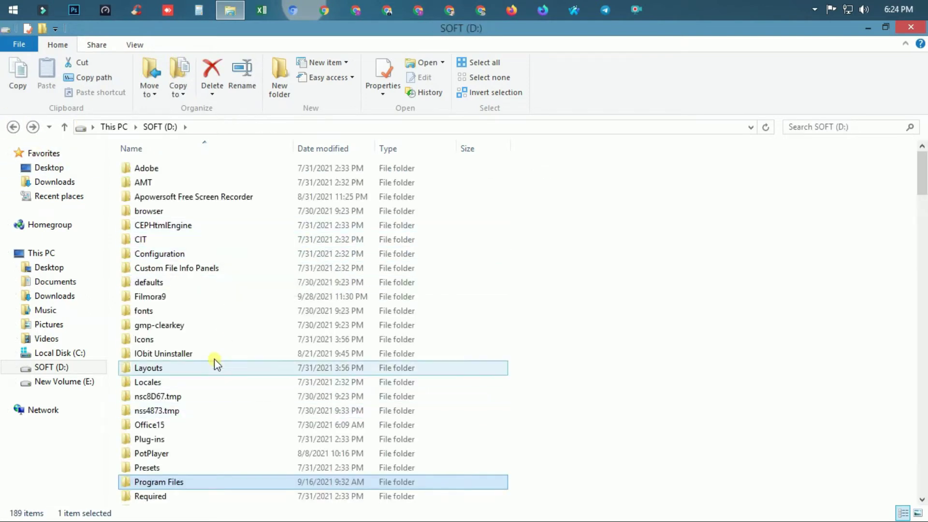
# Inspect the 0.1 subfolder of gmp-clearkey on the D: drive and go back to the drive's root
pyautogui.doubleClick(178, 328)
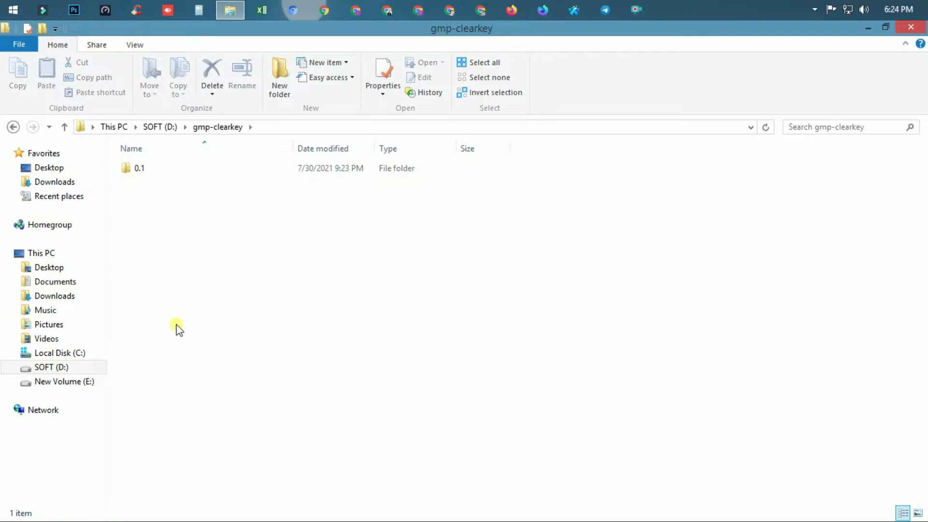
pyautogui.doubleClick(158, 170)
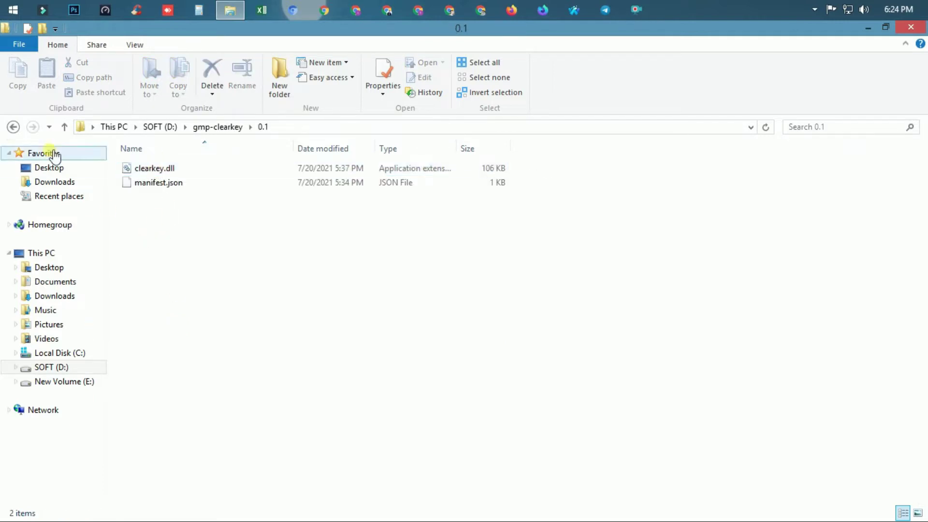
pyautogui.click(14, 130)
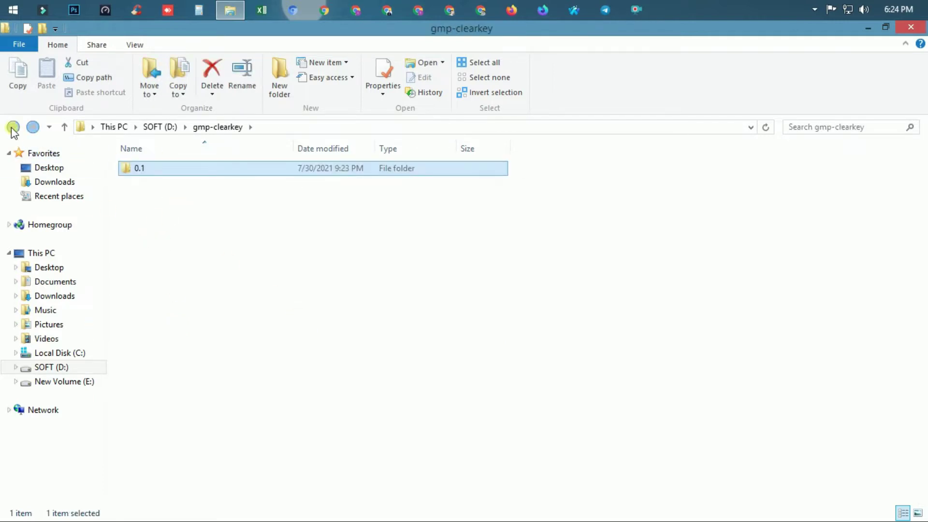
pyautogui.click(14, 127)
# Inspect the uninstall and x64 folders on the D: drive for leftovers, and close the file window
pyautogui.scroll(-1, 259, 368)
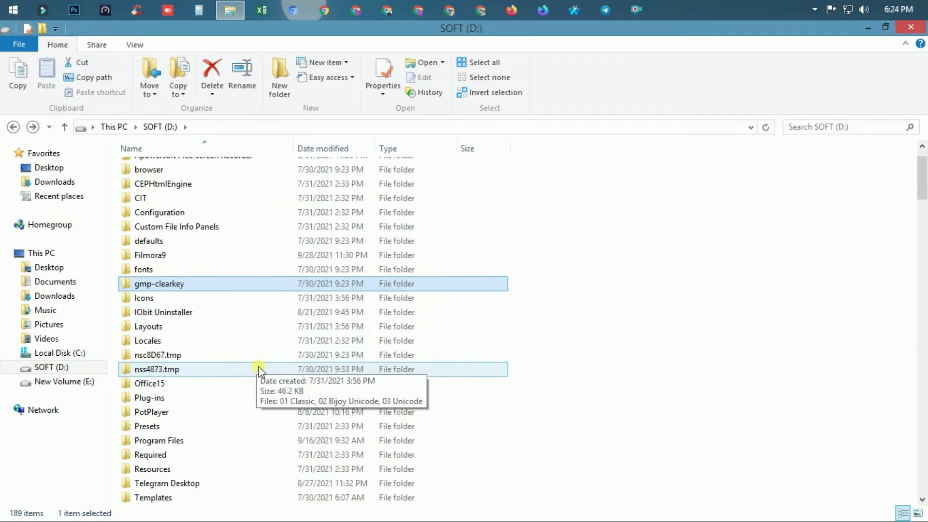
pyautogui.scroll(-1, 259, 370)
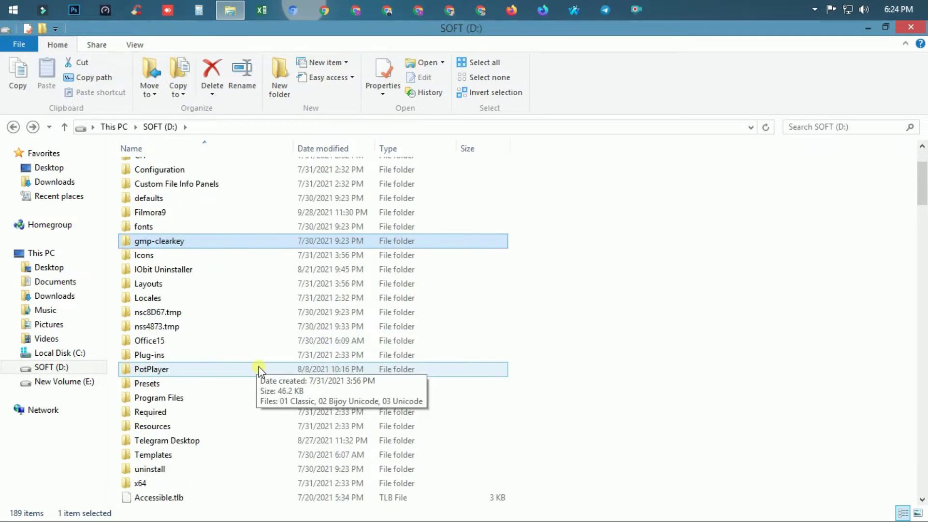
pyautogui.scroll(-1, 259, 370)
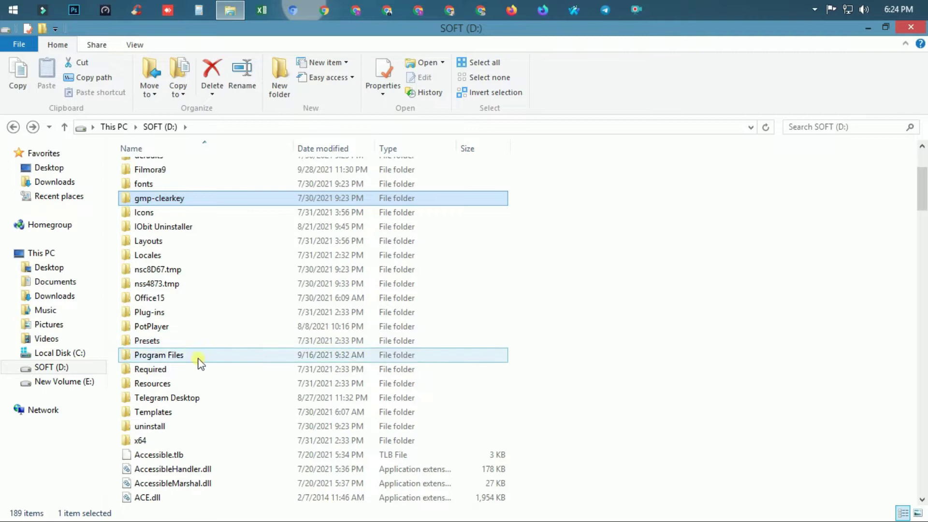
pyautogui.doubleClick(222, 427)
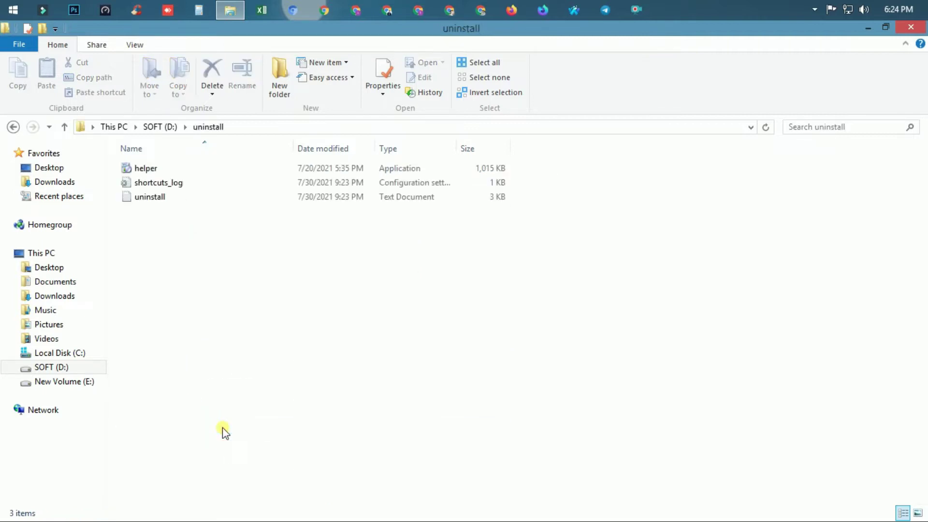
pyautogui.click(14, 126)
pyautogui.scroll(-1, 169, 456)
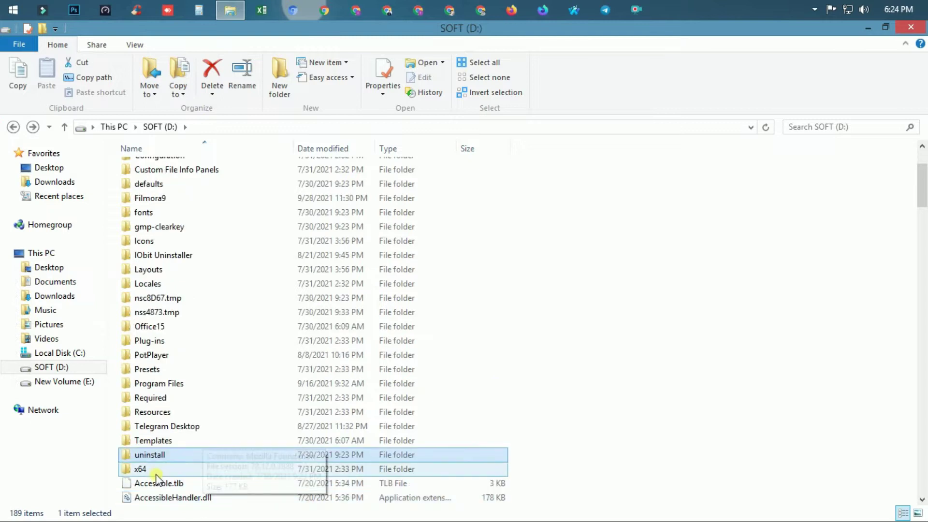
pyautogui.doubleClick(145, 470)
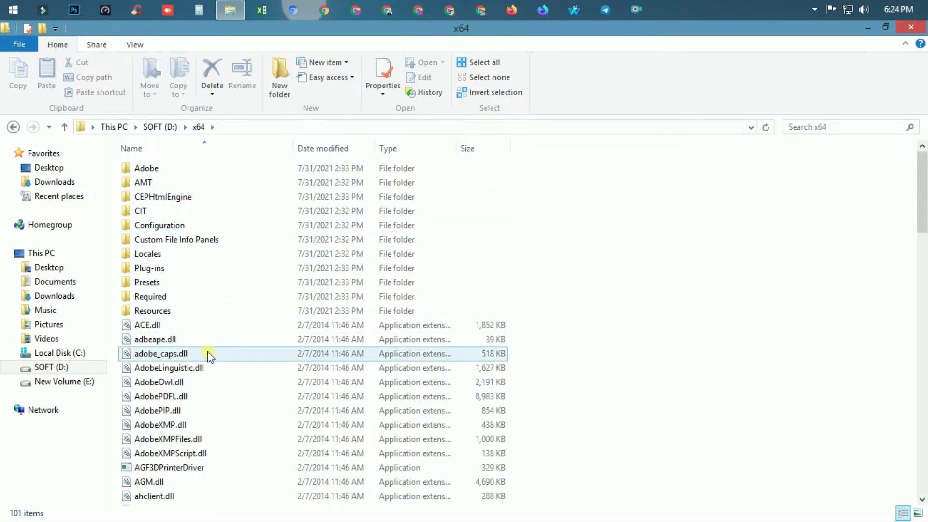
pyautogui.click(14, 127)
pyautogui.scroll(1, 238, 265)
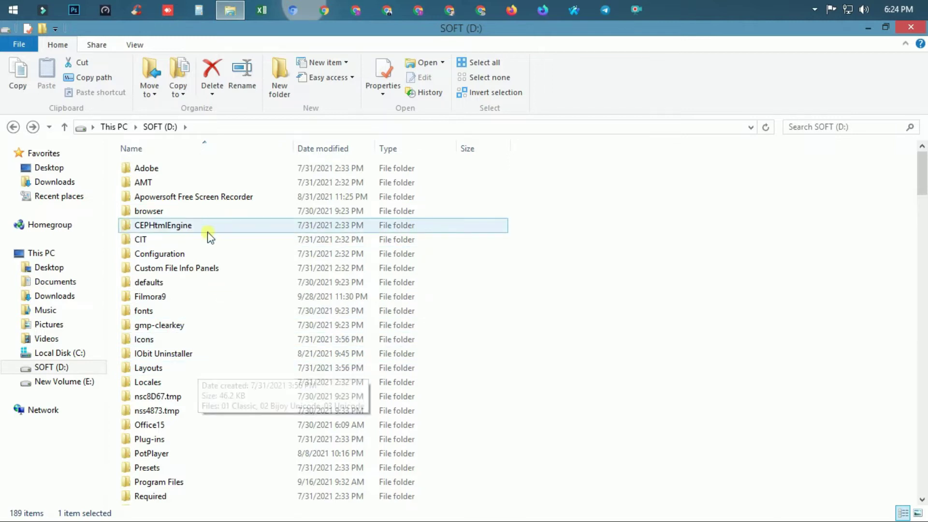
pyautogui.click(910, 28)
# Switch to CCleaner and run a Custom Clean with the preselected items, confirming deletion of the selected files
pyautogui.click(149, 8)
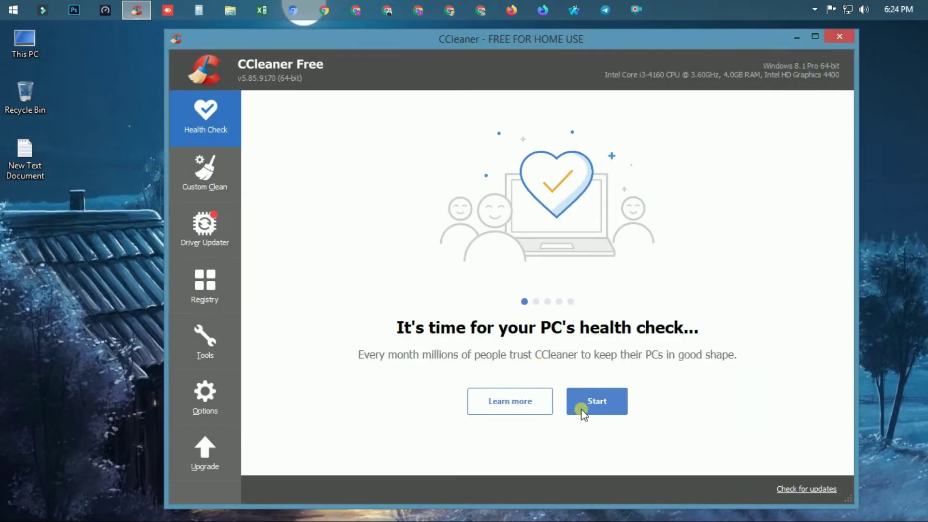
pyautogui.click(582, 414)
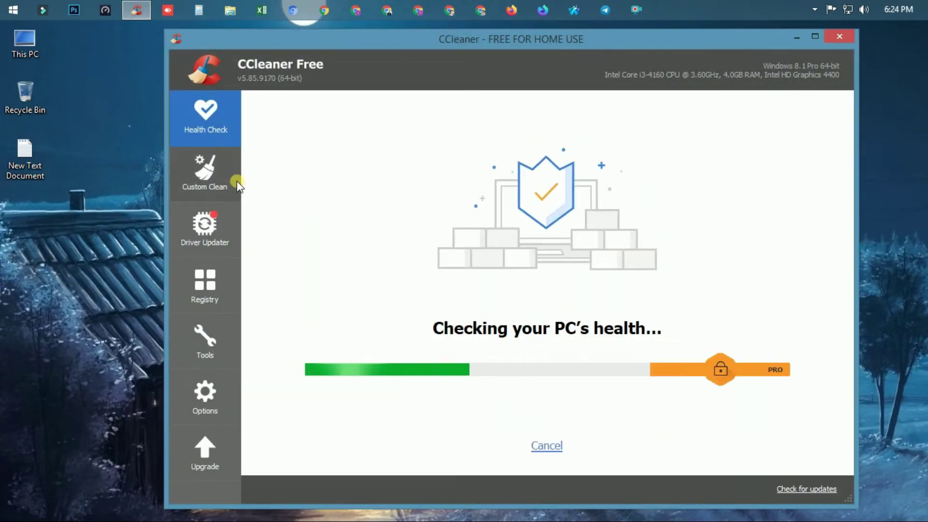
pyautogui.click(231, 183)
pyautogui.click(795, 453)
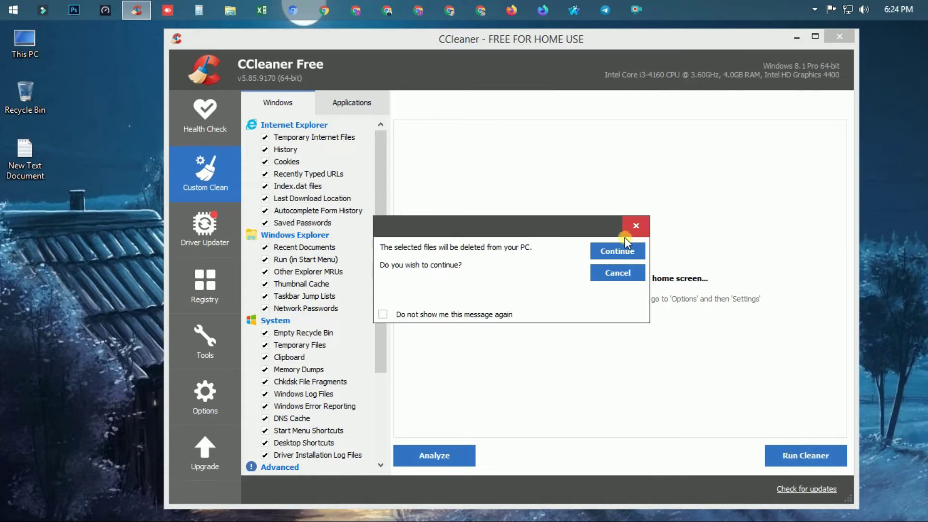
pyautogui.click(617, 254)
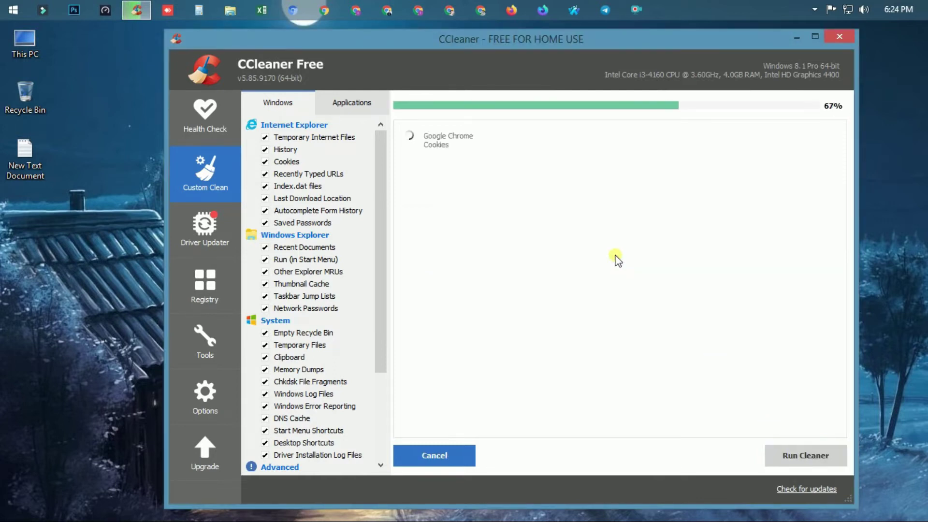
# Run the Custom Clean again with the preselected items, confirming deletion of the selected files
pyautogui.click(807, 452)
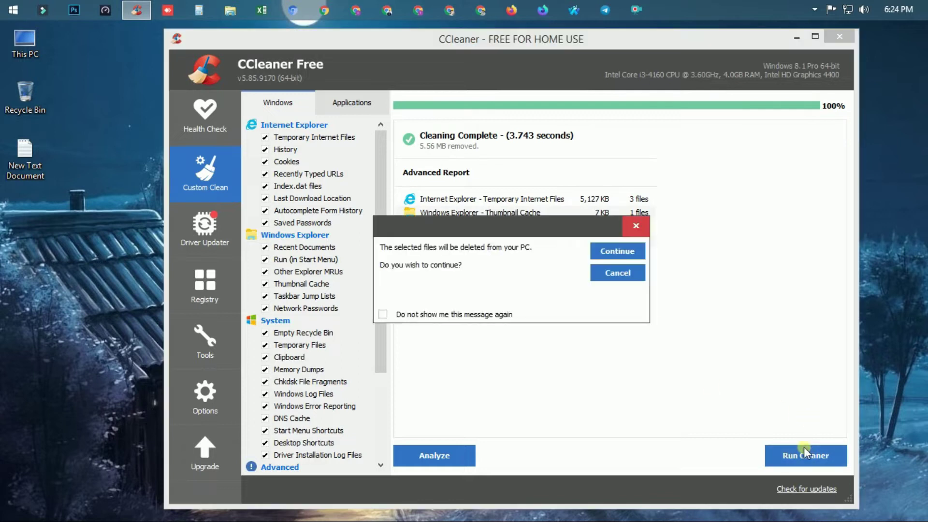
pyautogui.click(619, 254)
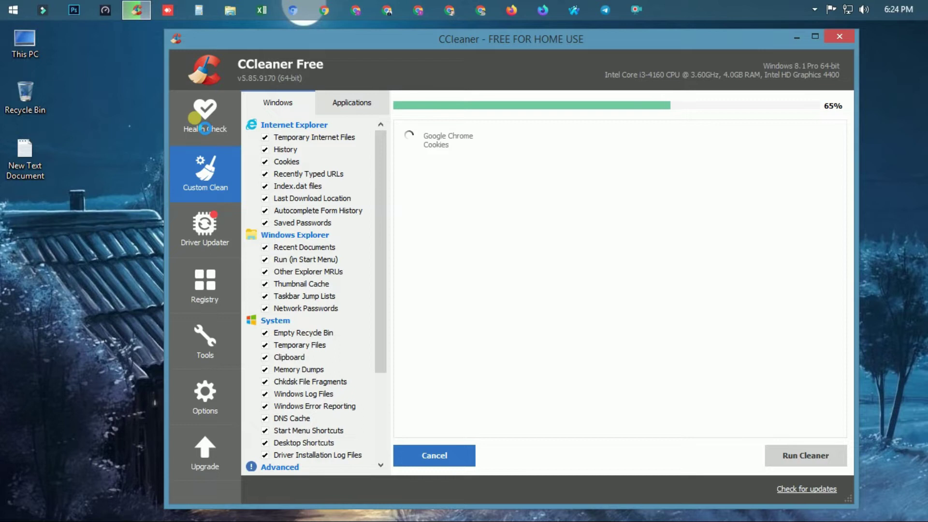
# Fix the privacy and space issues found by CCleaner's Health Check, and close CCleaner
pyautogui.click(194, 118)
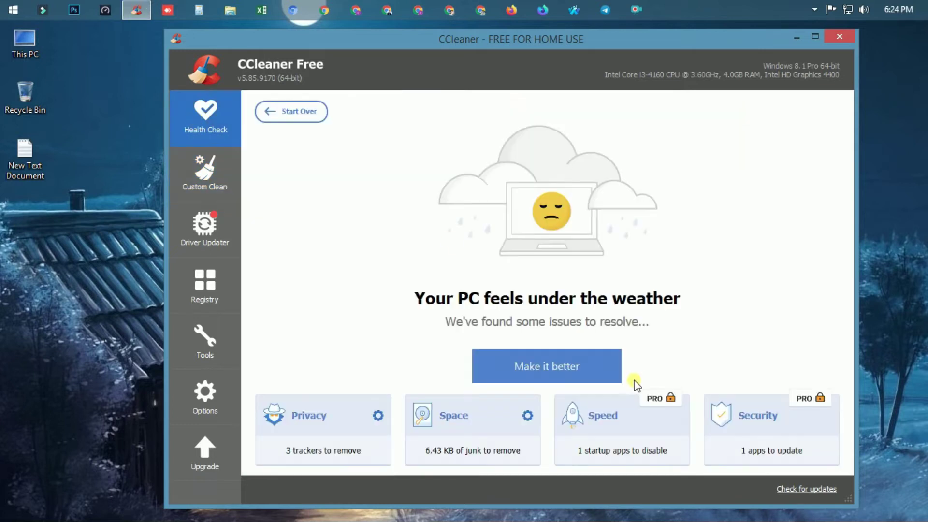
pyautogui.click(591, 370)
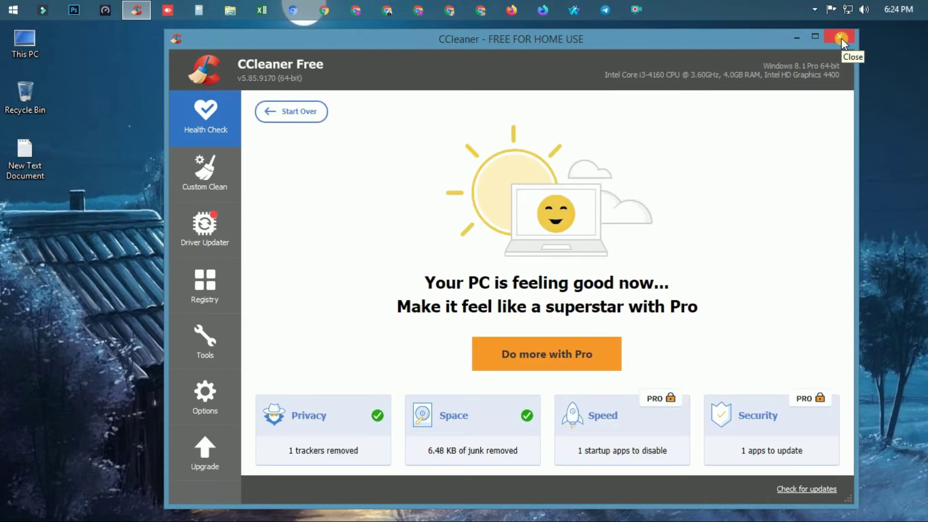
pyautogui.click(841, 39)
# Switch to Chromium, dismiss the page-restore prompt, and open the official gameloop.com site from a Google search for "gameloop"
pyautogui.click(293, 10)
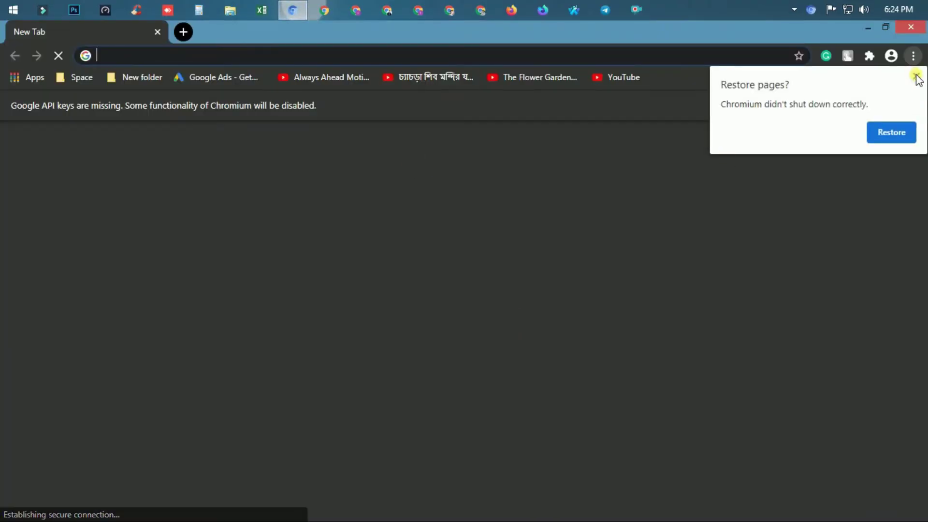
pyautogui.click(915, 75)
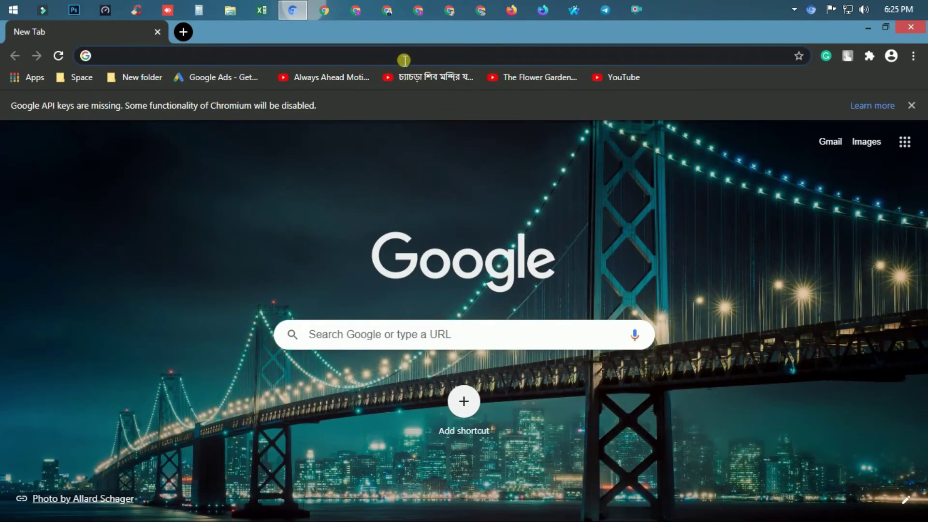
pyautogui.write('gameloop')
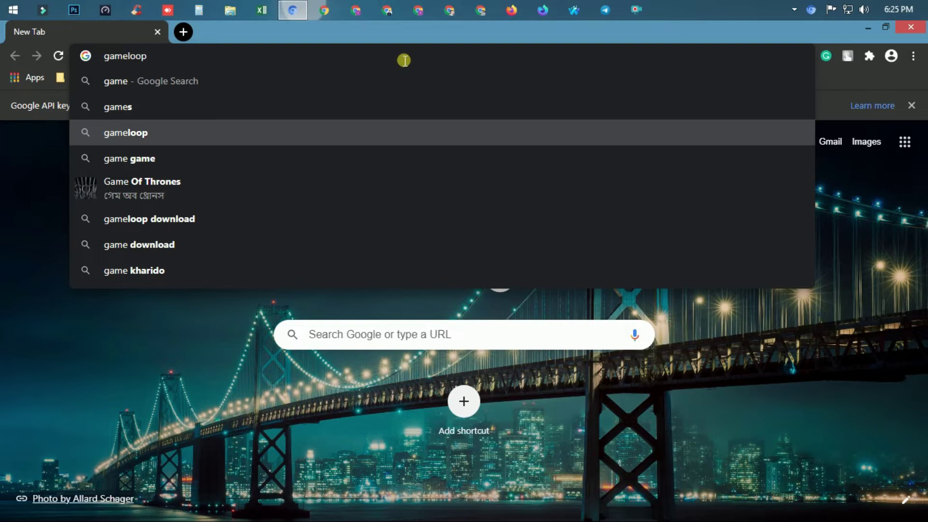
pyautogui.press('Return')
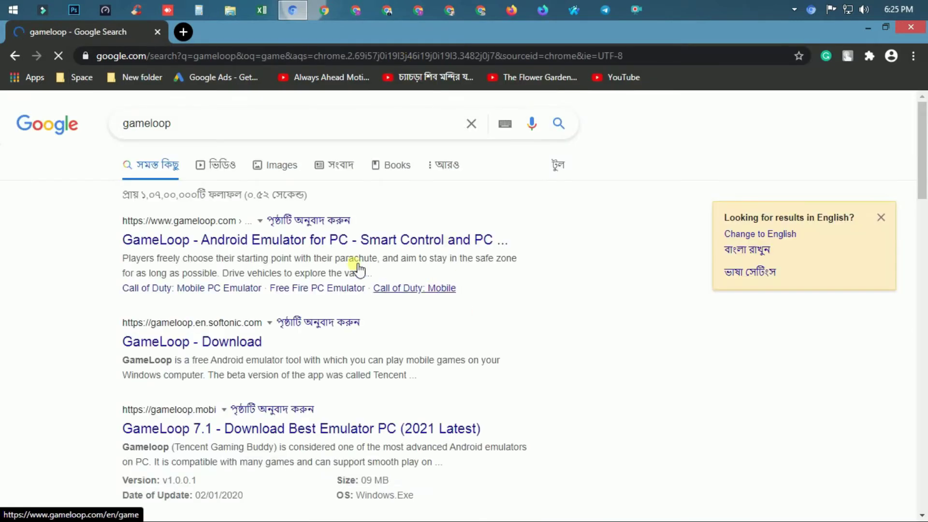
pyautogui.click(282, 240)
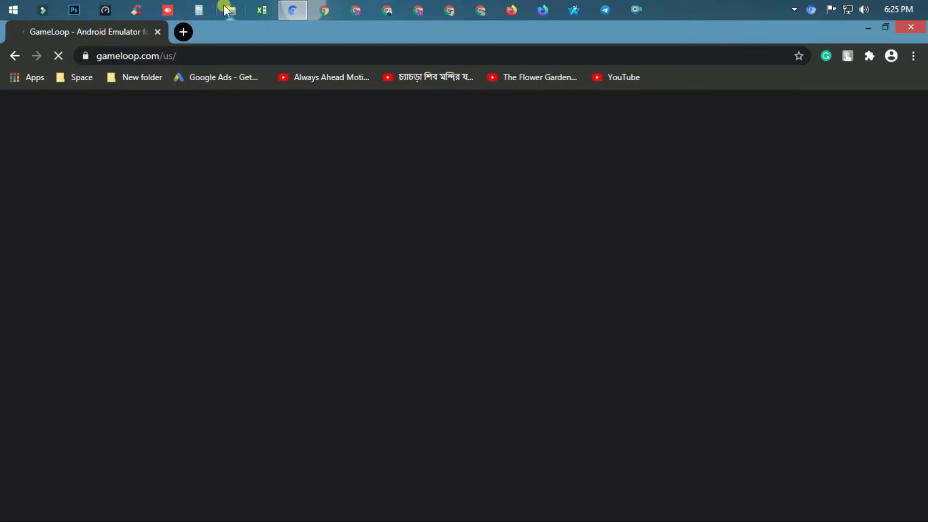
pyautogui.click(200, 59)
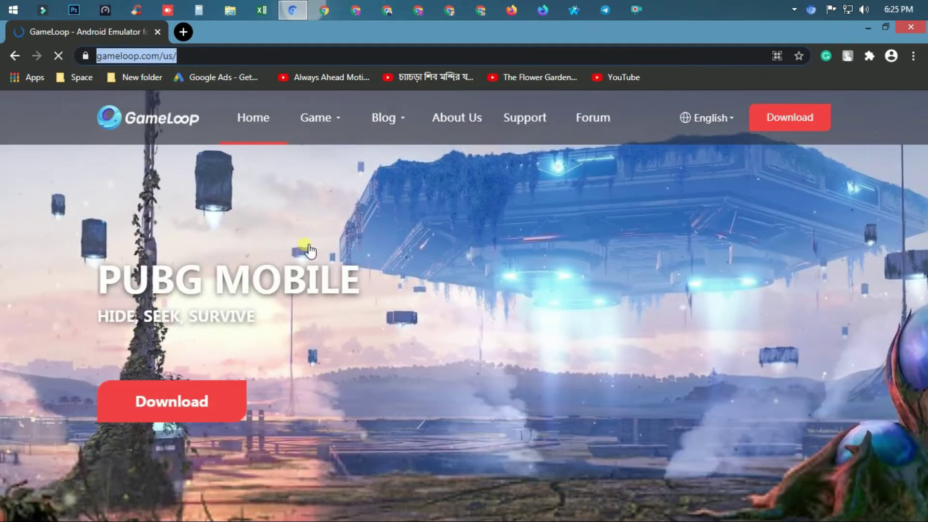
pyautogui.scroll(-5, 476, 293)
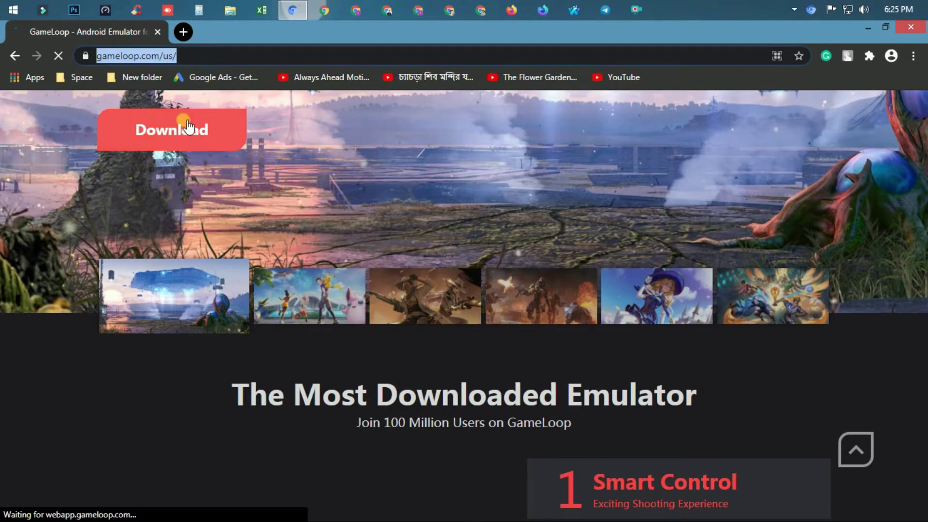
# Switch to File Explorer, look through the Apps folder inside MY File on the E: drive, and close the window
pyautogui.click(230, 12)
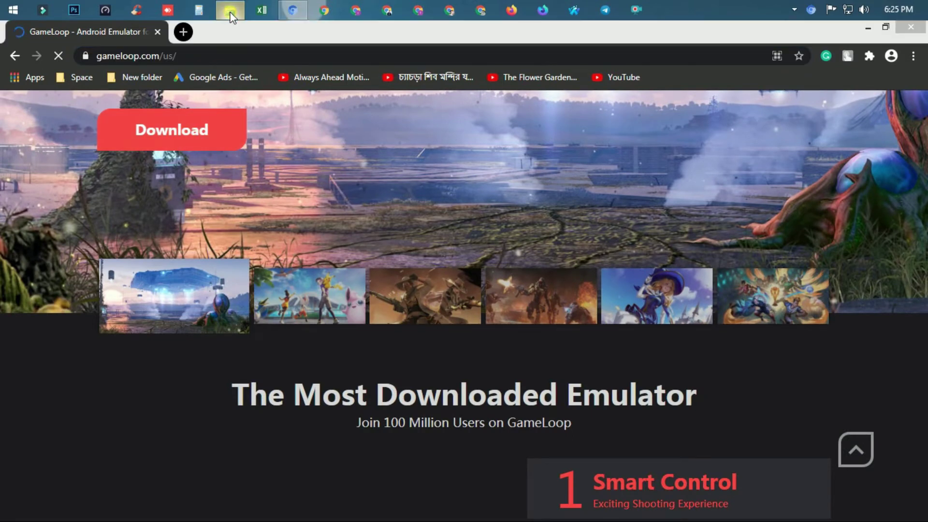
pyautogui.click(505, 279)
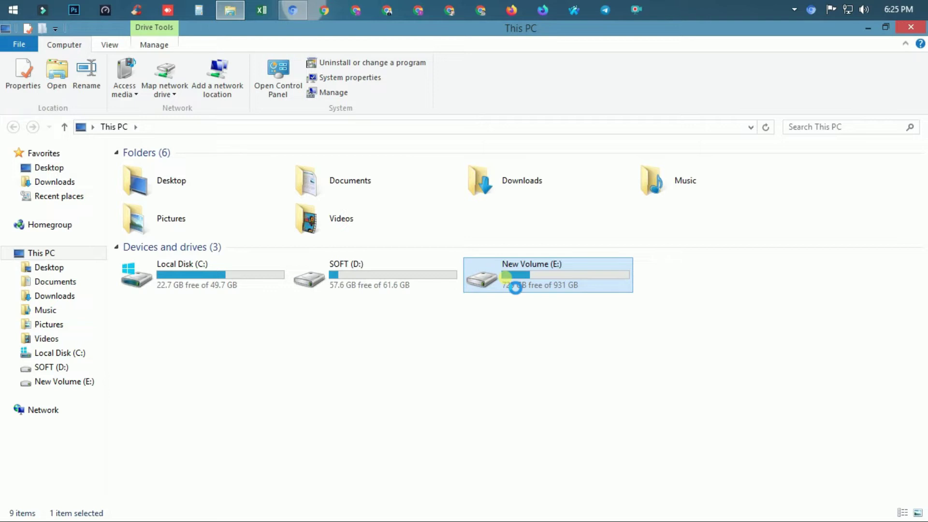
pyautogui.doubleClick(506, 277)
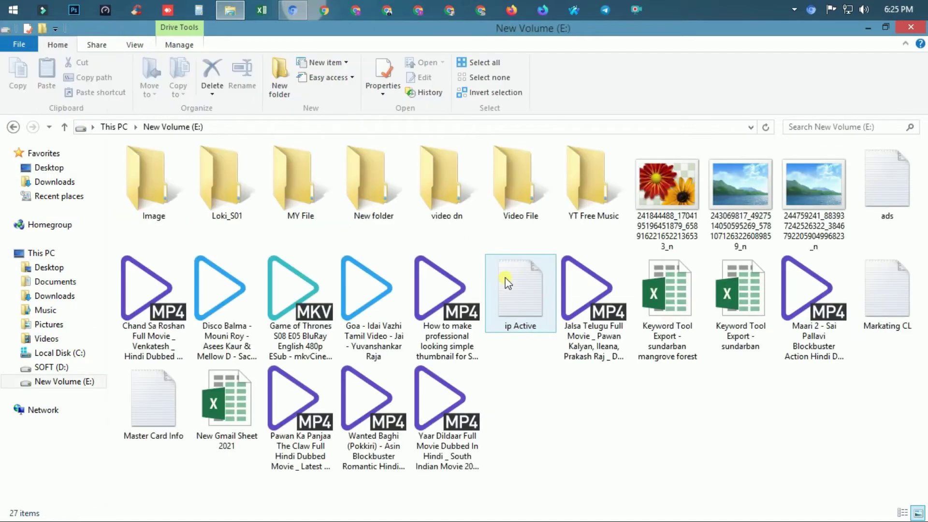
pyautogui.doubleClick(298, 200)
pyautogui.doubleClick(163, 180)
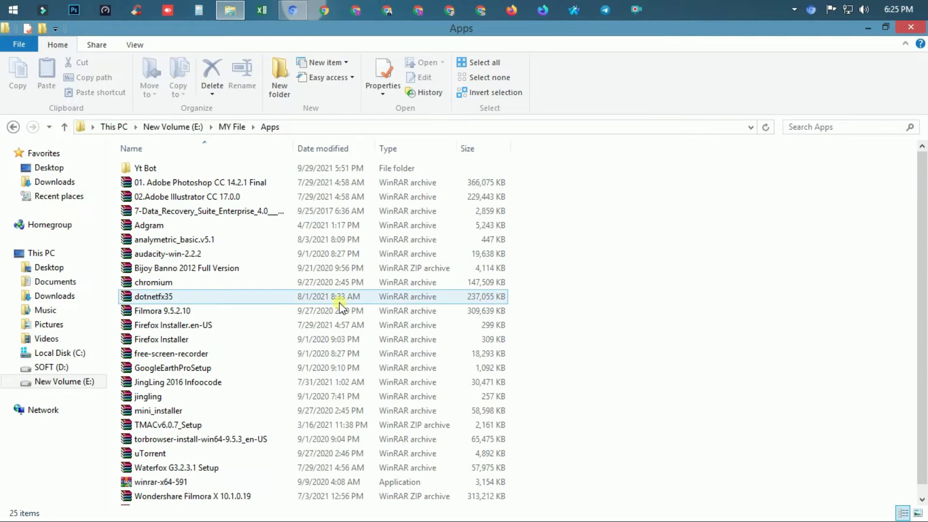
pyautogui.scroll(-1, 249, 287)
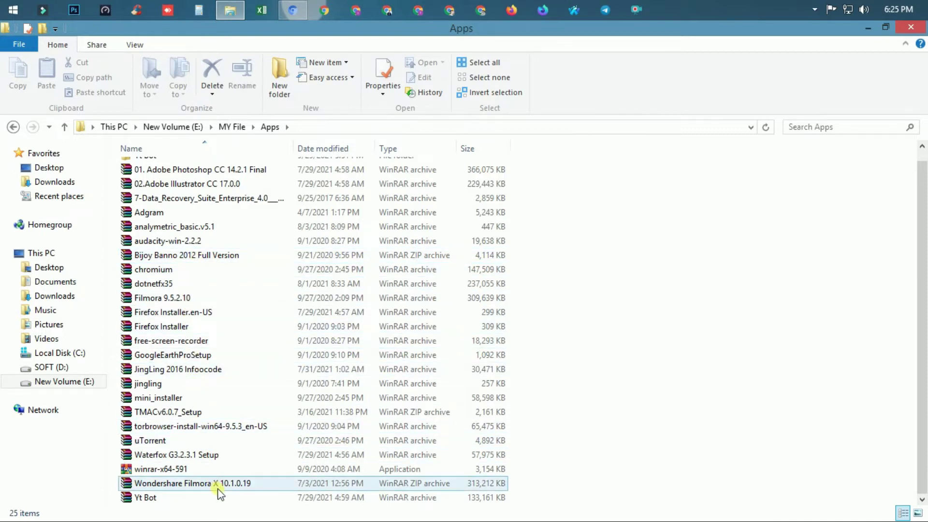
pyautogui.scroll(1, 228, 441)
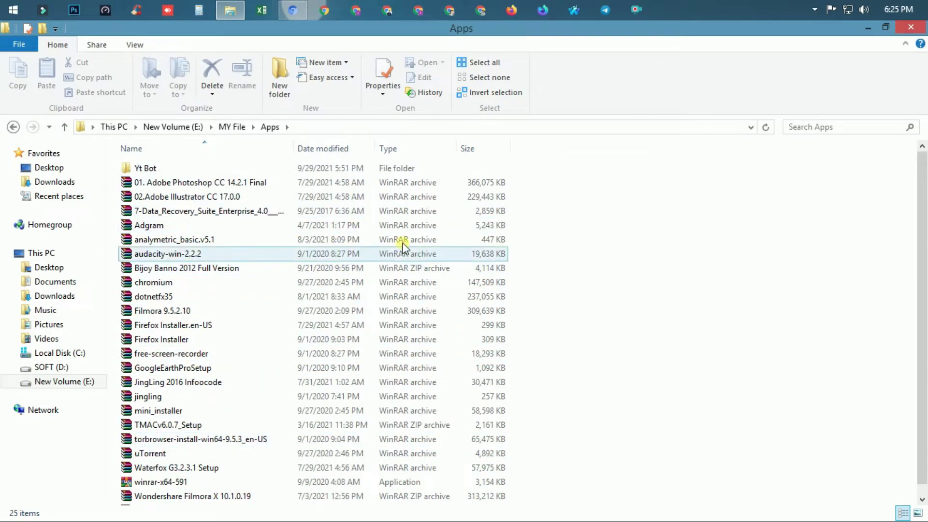
pyautogui.click(913, 30)
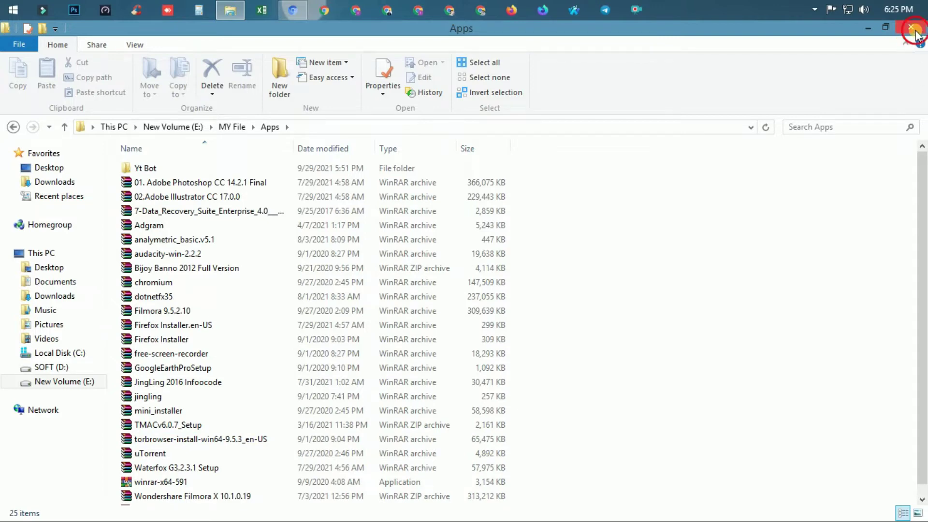
# Download the GameLoop installer from the site's main banner
pyautogui.click(183, 130)
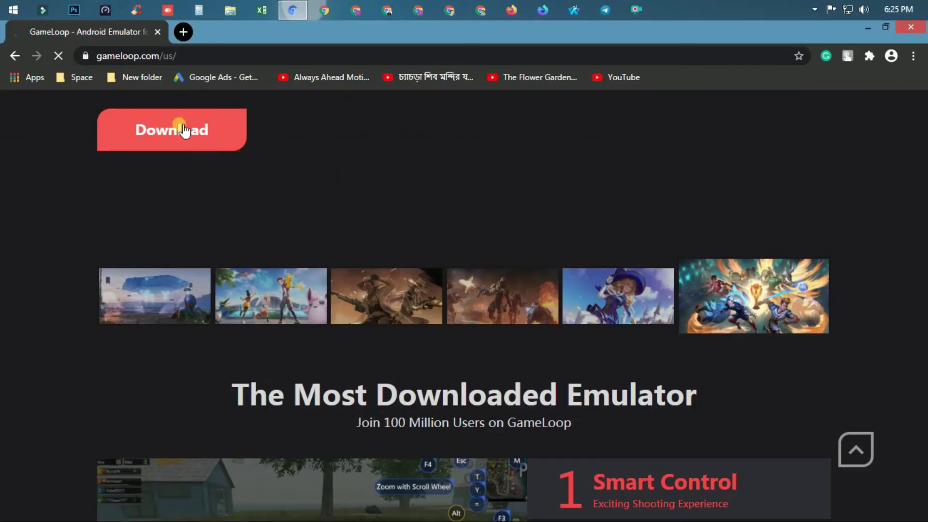
pyautogui.scroll(2, 598, 222)
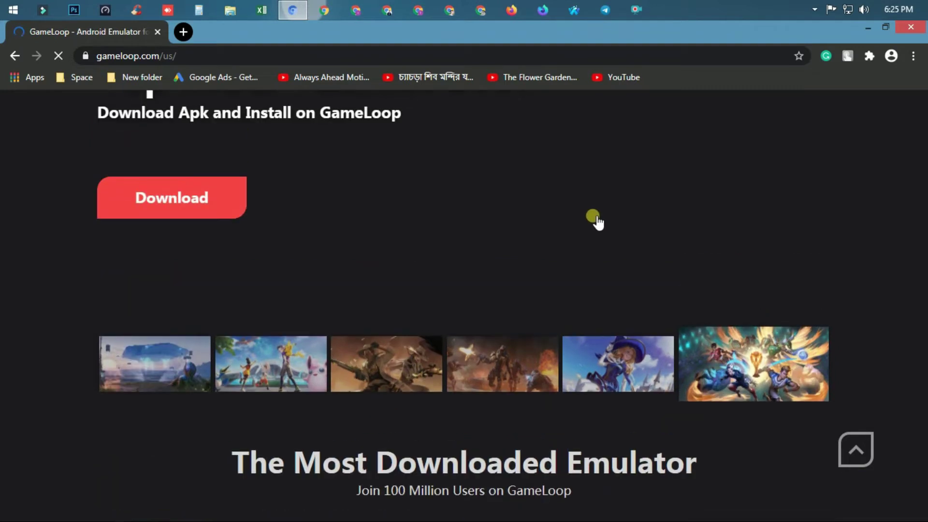
pyautogui.scroll(1, 598, 223)
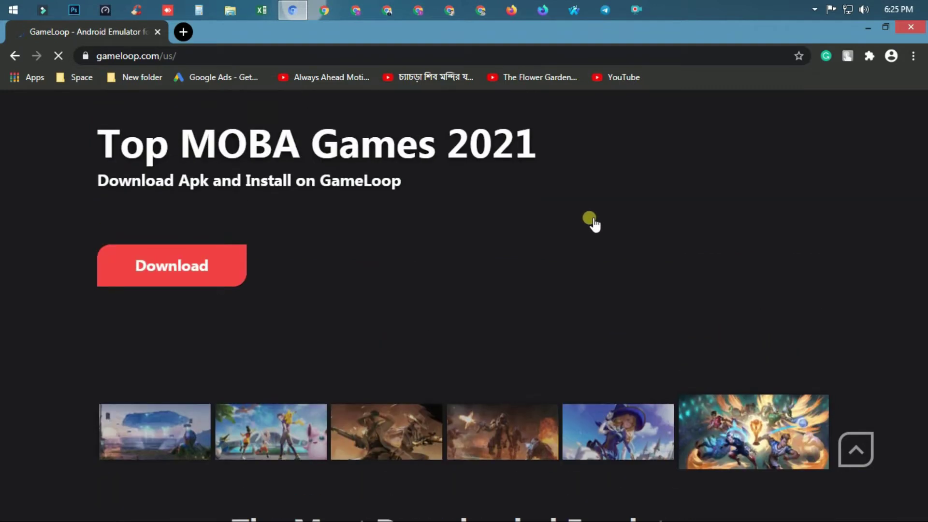
pyautogui.scroll(2, 594, 223)
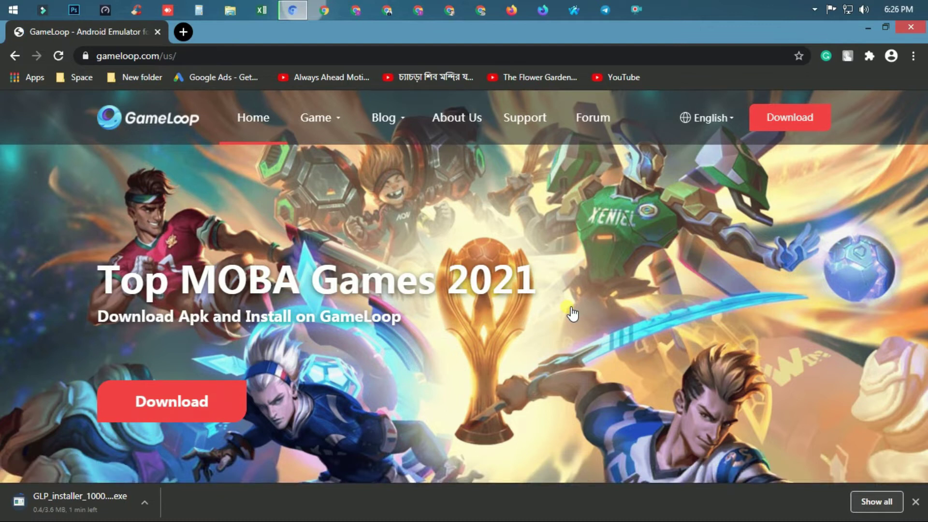
# Look through the emulator feature list and the Top Games section of the GameLoop home page during the download
pyautogui.scroll(-8, 573, 314)
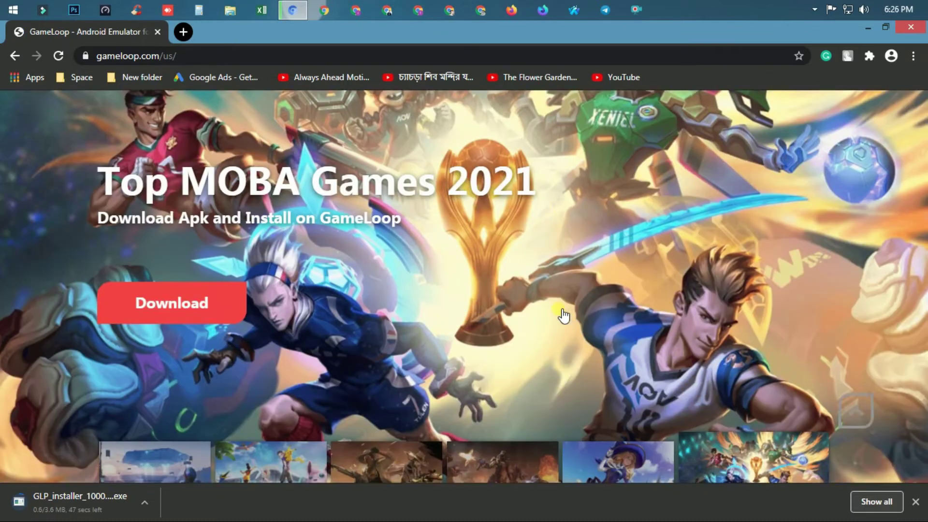
pyautogui.scroll(-3, 558, 309)
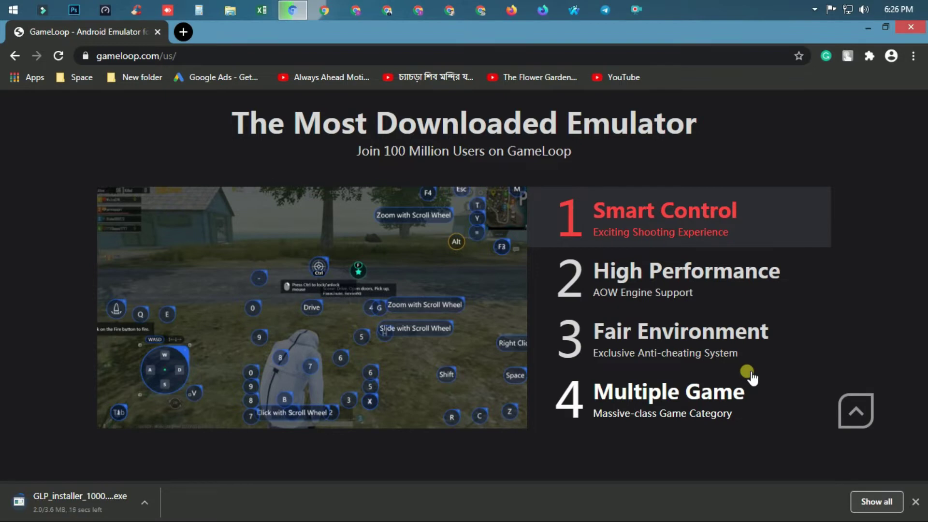
pyautogui.scroll(-4, 532, 355)
pyautogui.scroll(1, 484, 358)
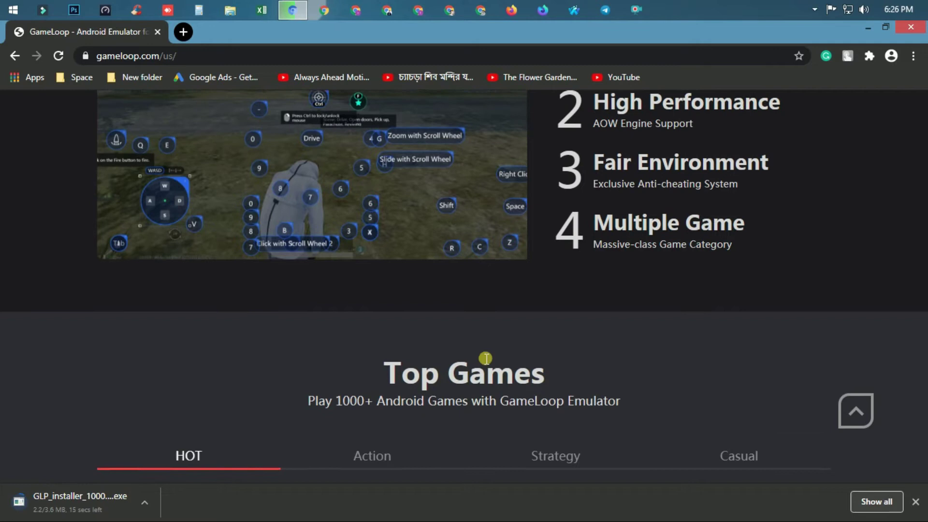
pyautogui.scroll(1, 483, 355)
pyautogui.scroll(2, 480, 352)
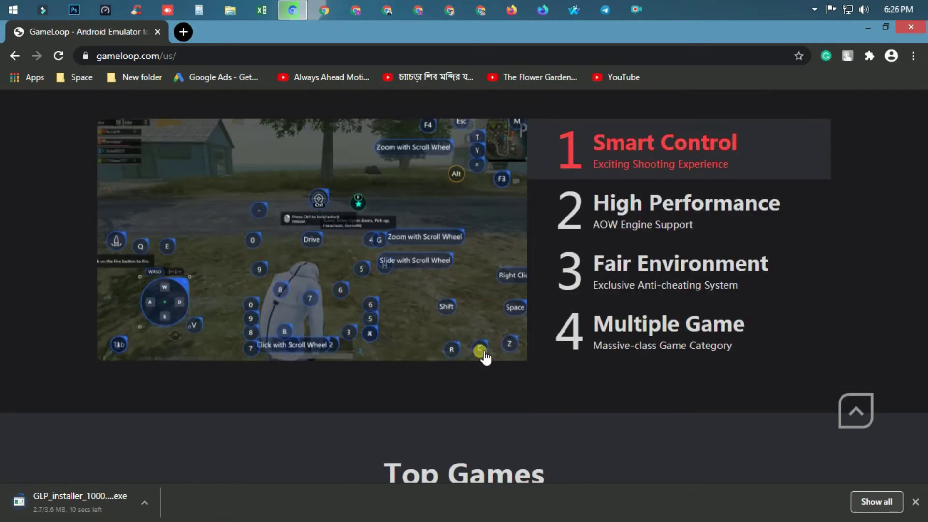
pyautogui.scroll(2, 427, 357)
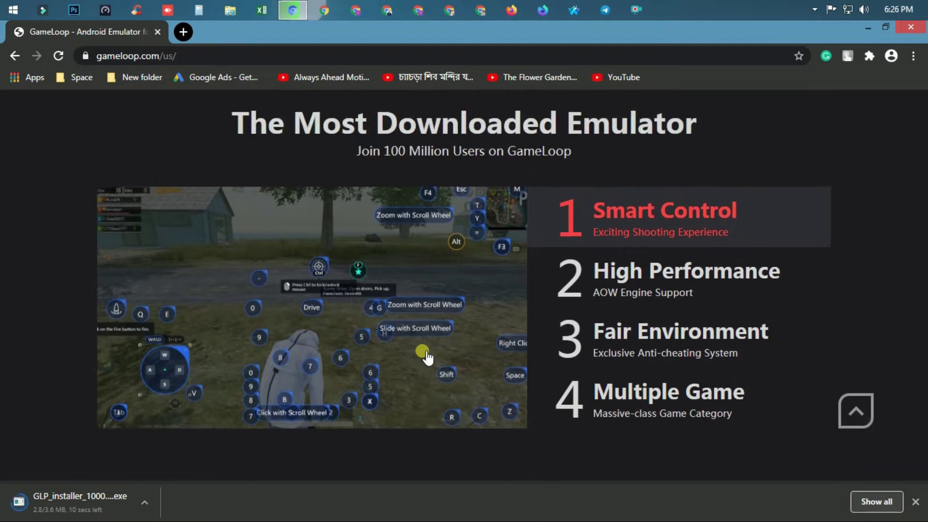
pyautogui.scroll(-6, 427, 357)
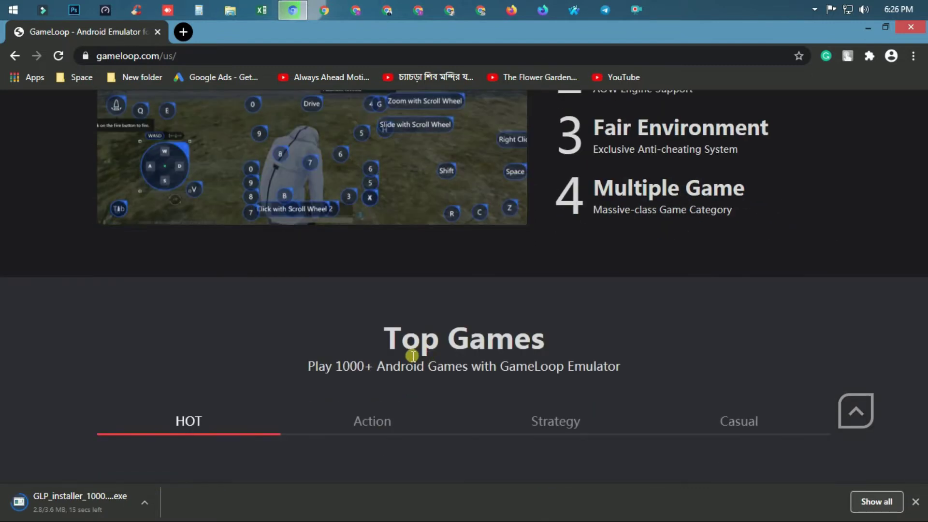
pyautogui.scroll(-4, 413, 356)
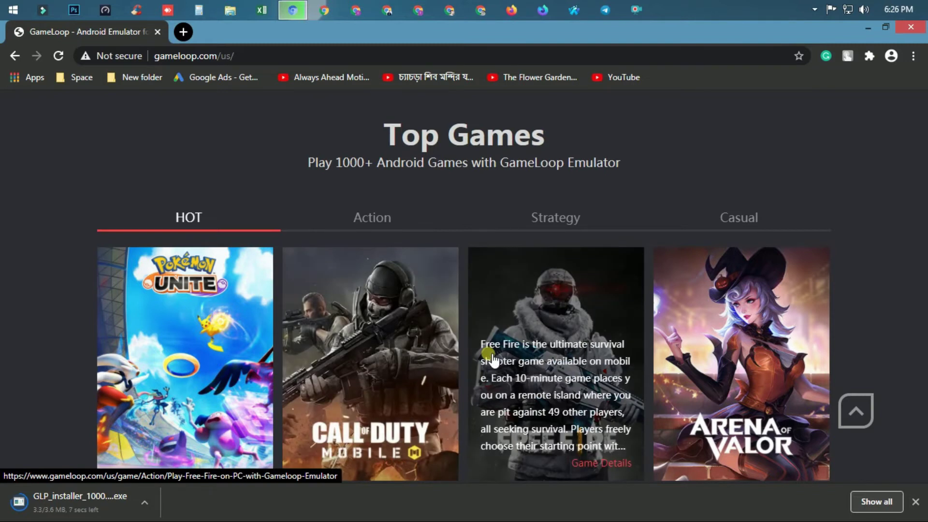
pyautogui.scroll(-7, 493, 360)
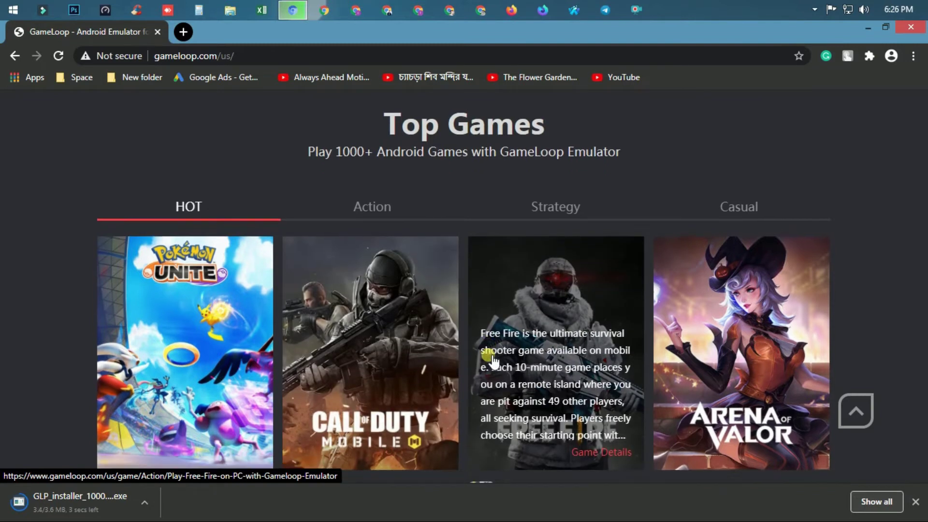
pyautogui.scroll(-2, 493, 363)
pyautogui.scroll(3, 493, 362)
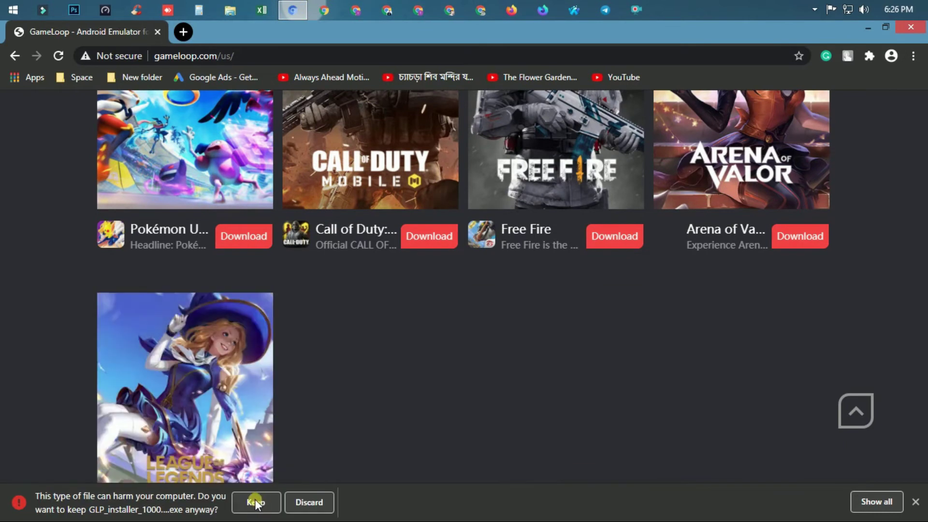
# Keep the downloaded GLP_installer file despite the safety warning, launch it, and minimize the browser
pyautogui.click(257, 503)
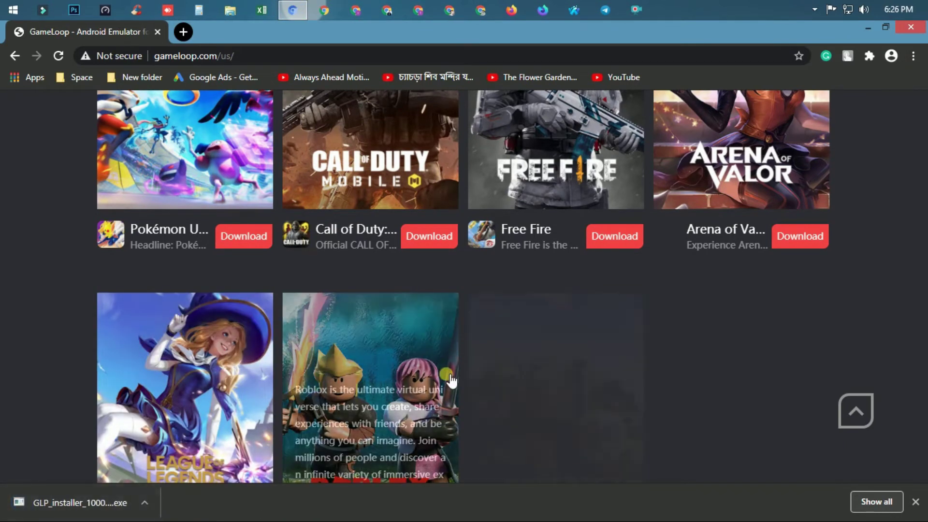
pyautogui.click(94, 503)
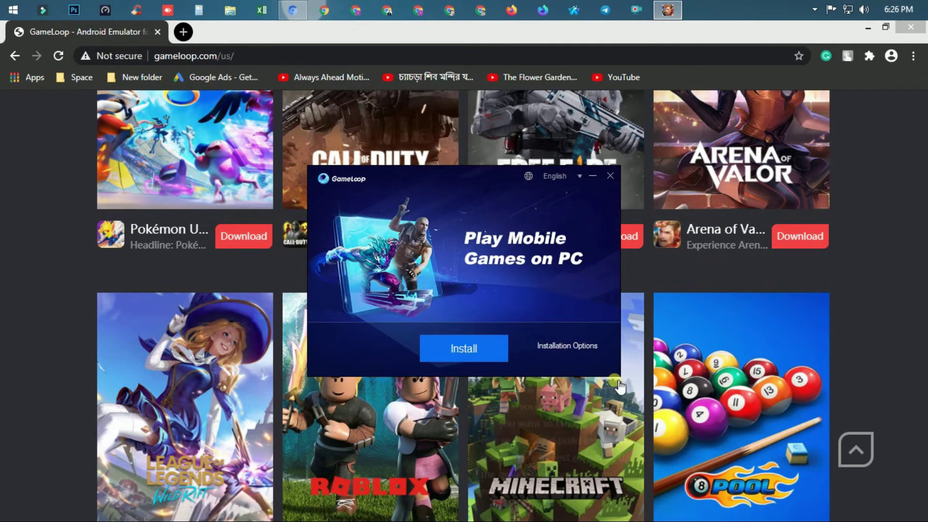
pyautogui.click(868, 27)
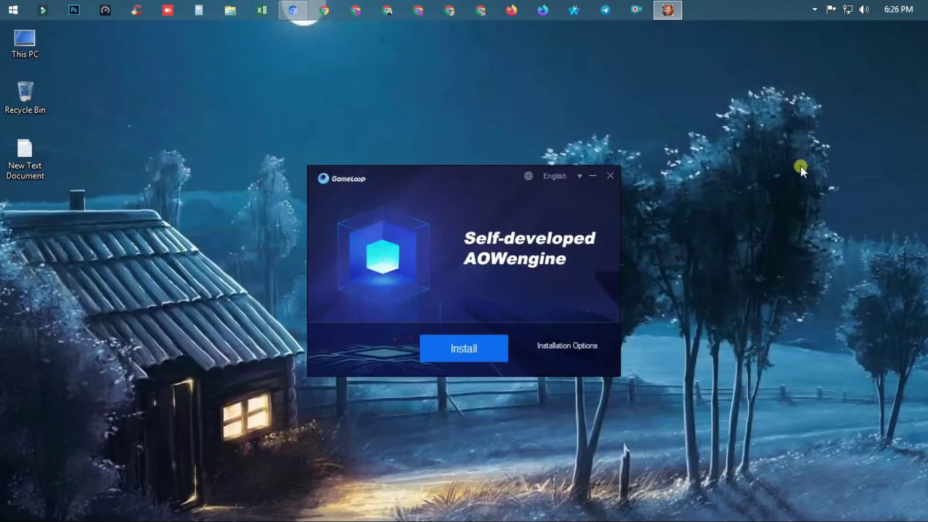
pyautogui.rightClick(674, 134)
pyautogui.click(704, 173)
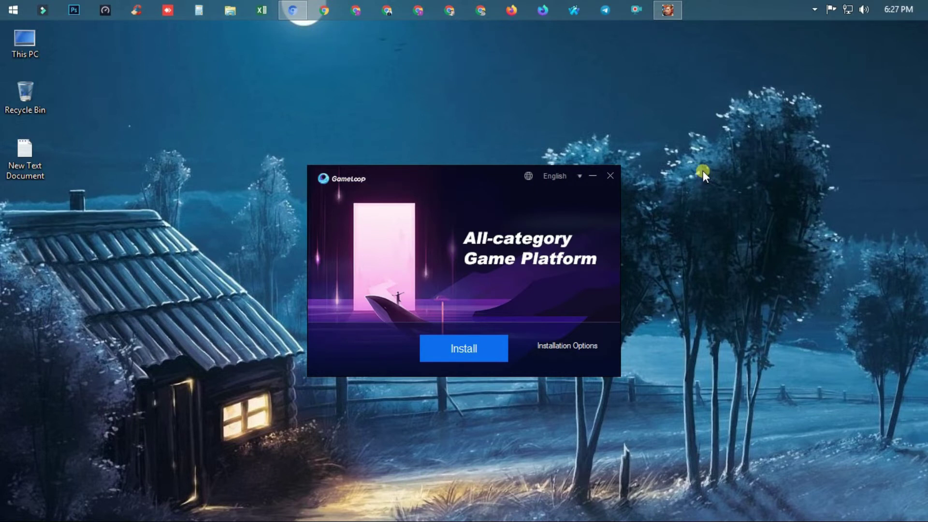
# View the drives in This PC and the CPU performance details in Task Manager, leaving only Task Manager open on the desktop
pyautogui.doubleClick(23, 52)
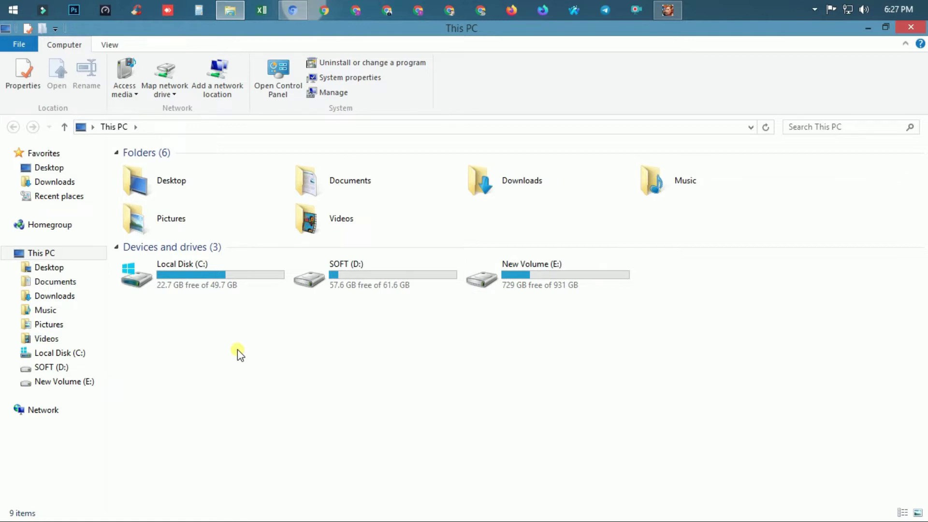
pyautogui.rightClick(724, 5)
pyautogui.click(774, 96)
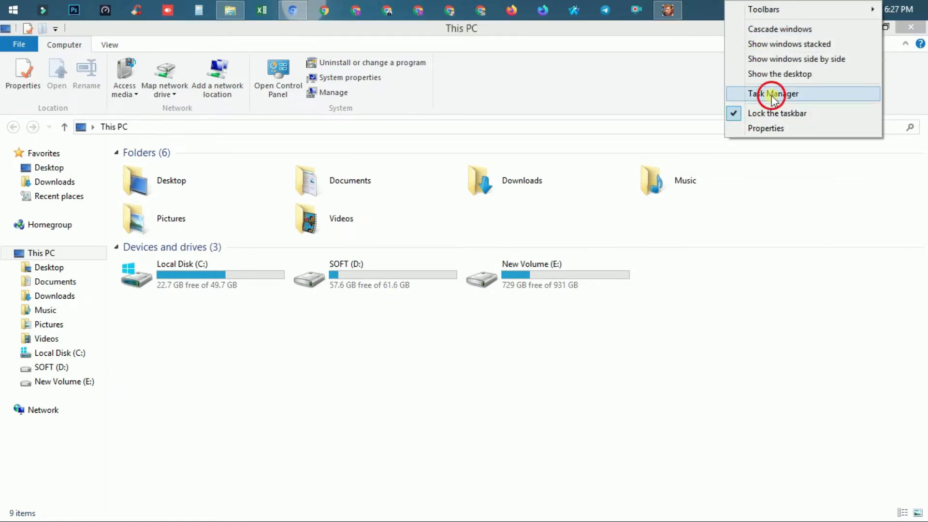
pyautogui.click(554, 84)
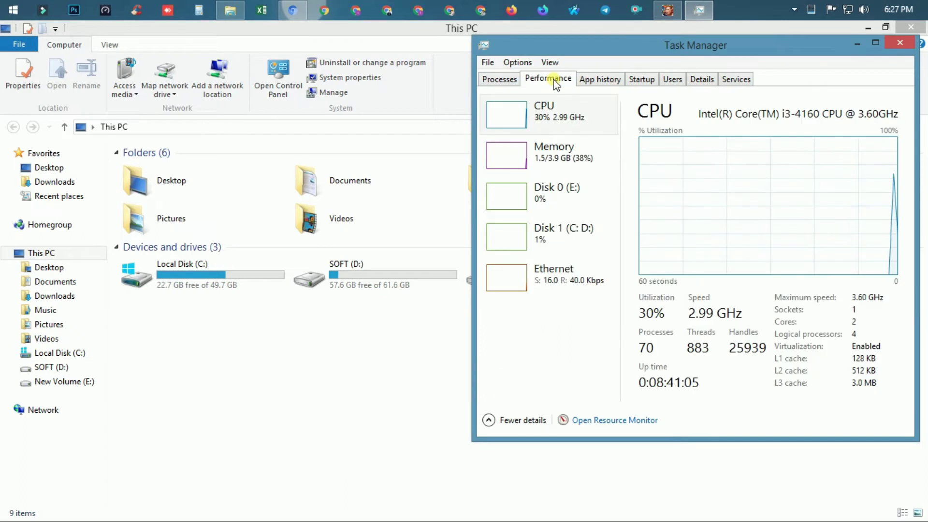
pyautogui.moveTo(706, 45); pyautogui.dragTo(513, 46)
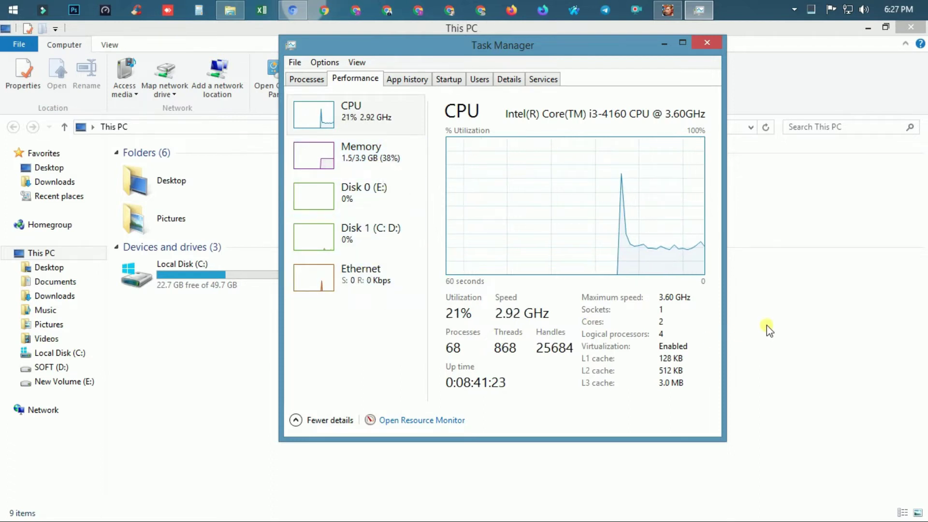
pyautogui.click(793, 408)
pyautogui.click(865, 27)
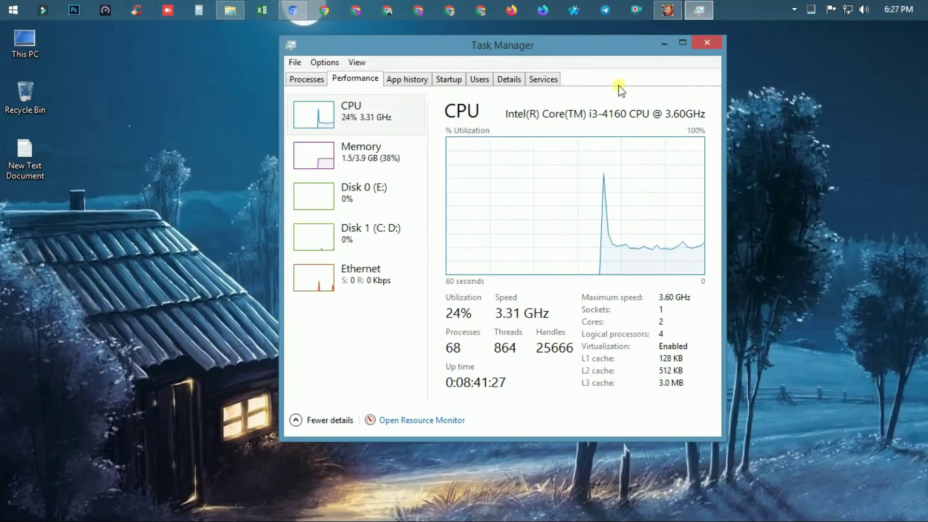
# Set the GameLoop installation location to the SOFT (D:) drive in the installer and start the installation
pyautogui.click(662, 13)
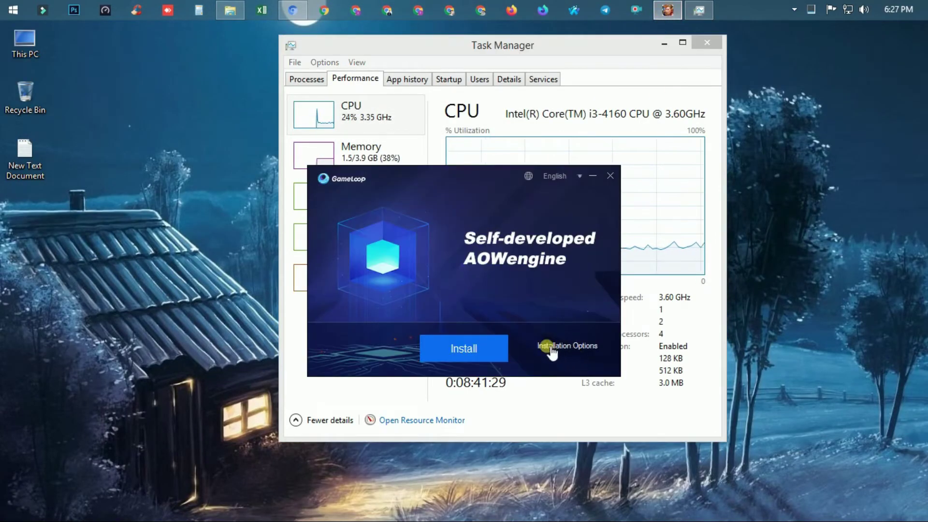
pyautogui.click(566, 346)
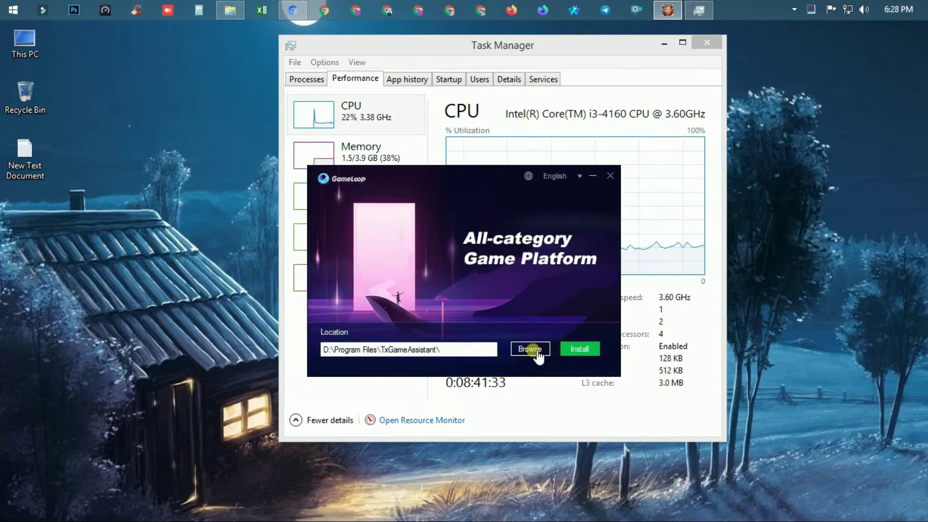
pyautogui.click(530, 349)
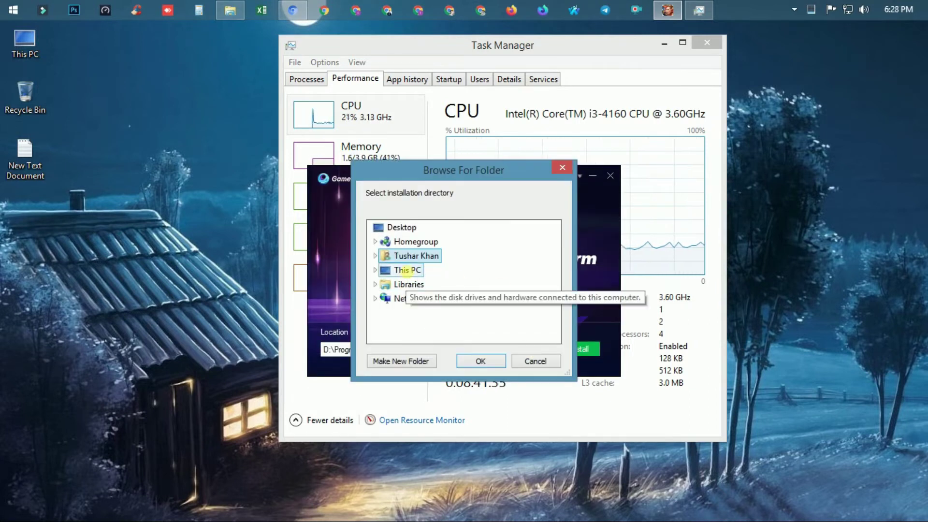
pyautogui.doubleClick(400, 325)
pyautogui.moveTo(560, 278); pyautogui.dragTo(556, 300)
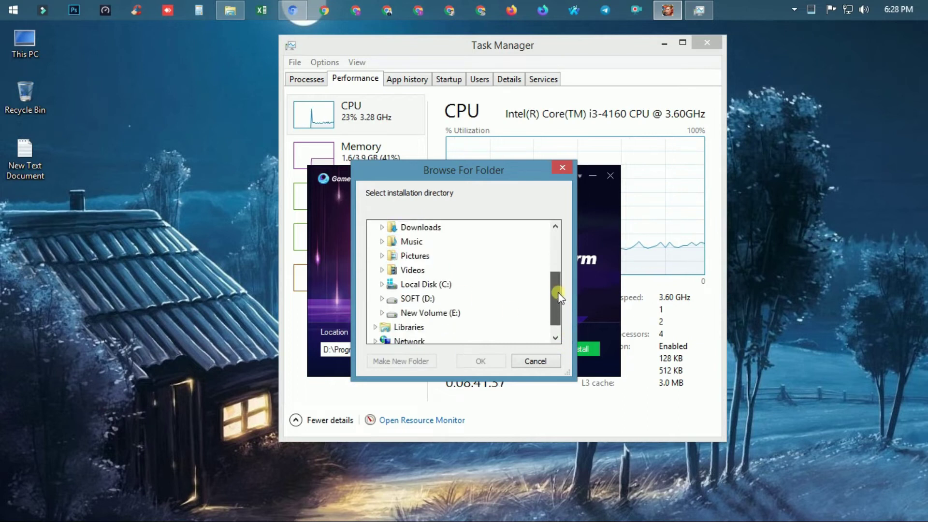
pyautogui.doubleClick(437, 300)
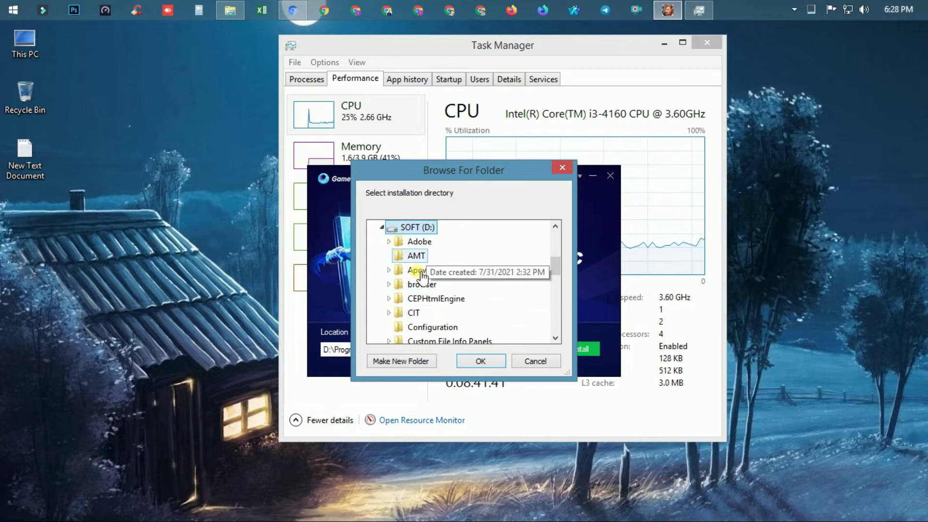
pyautogui.click(481, 360)
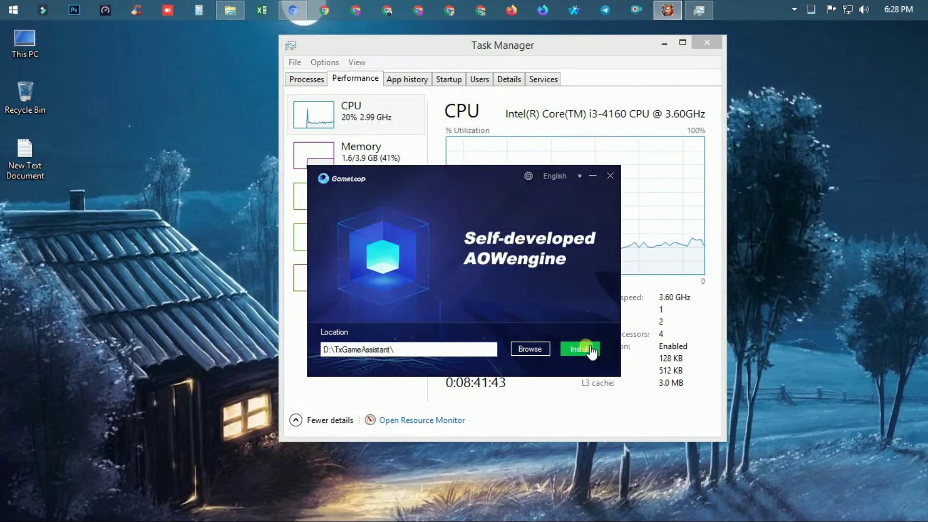
pyautogui.click(580, 350)
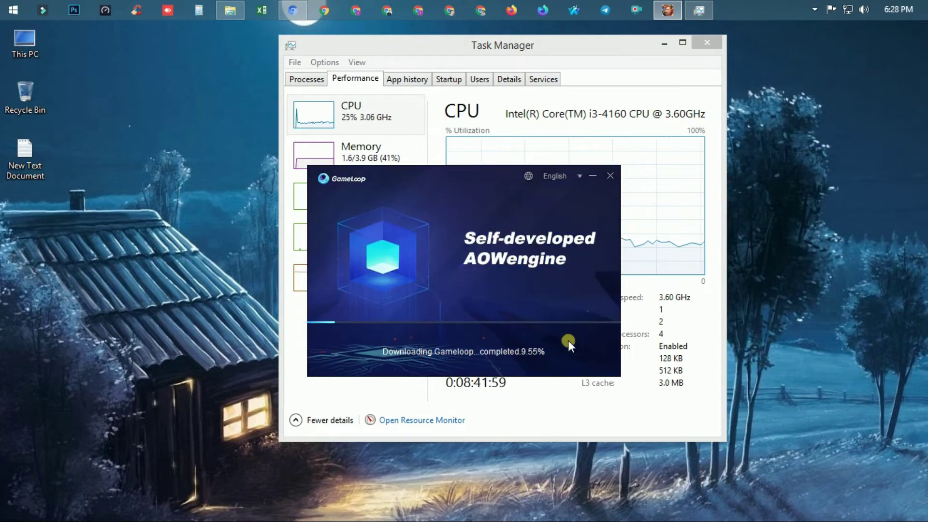
# Arrange the Task Manager window and the GameLoop installer side by side so both can be monitored
pyautogui.moveTo(541, 45); pyautogui.dragTo(710, 53)
pyautogui.click(427, 205)
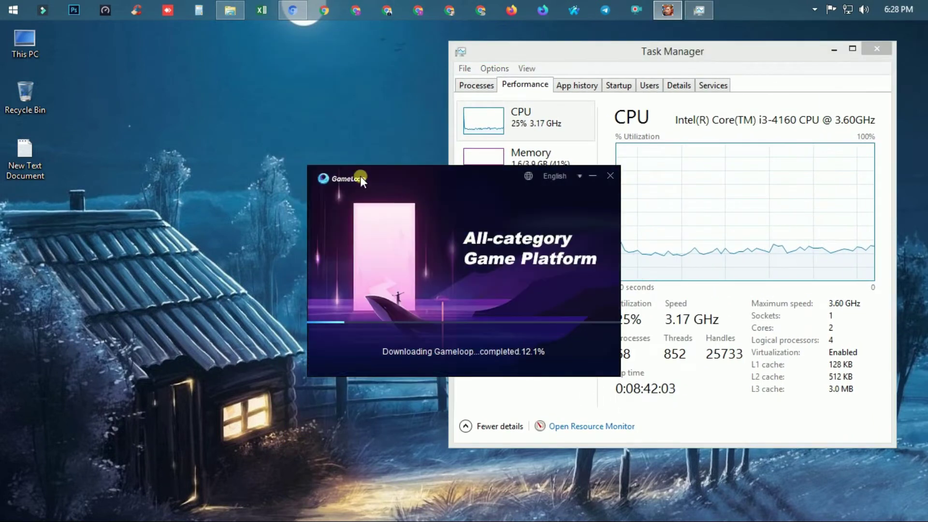
pyautogui.moveTo(382, 167); pyautogui.dragTo(231, 135)
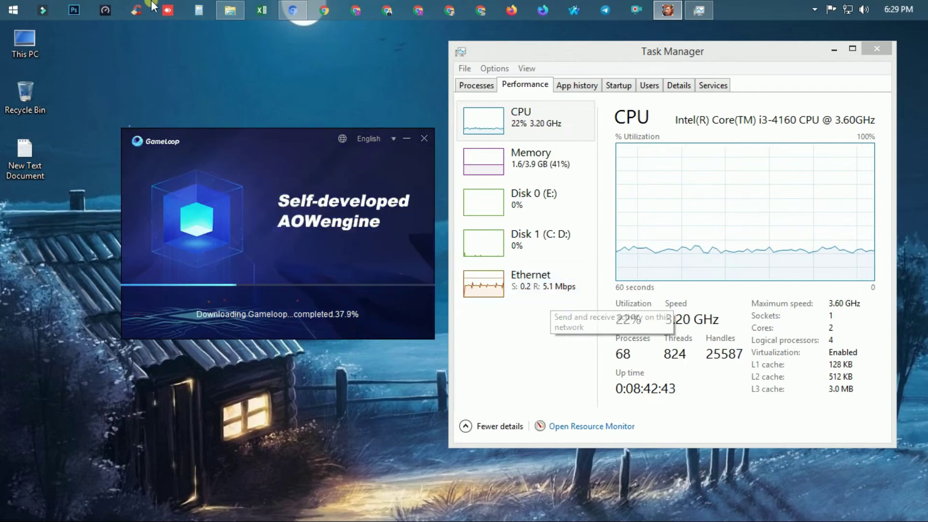
# Run an internet speed test in the Speedtest app during the GameLoop download and close the app
pyautogui.click(102, 10)
pyautogui.moveTo(446, 92); pyautogui.dragTo(237, 76)
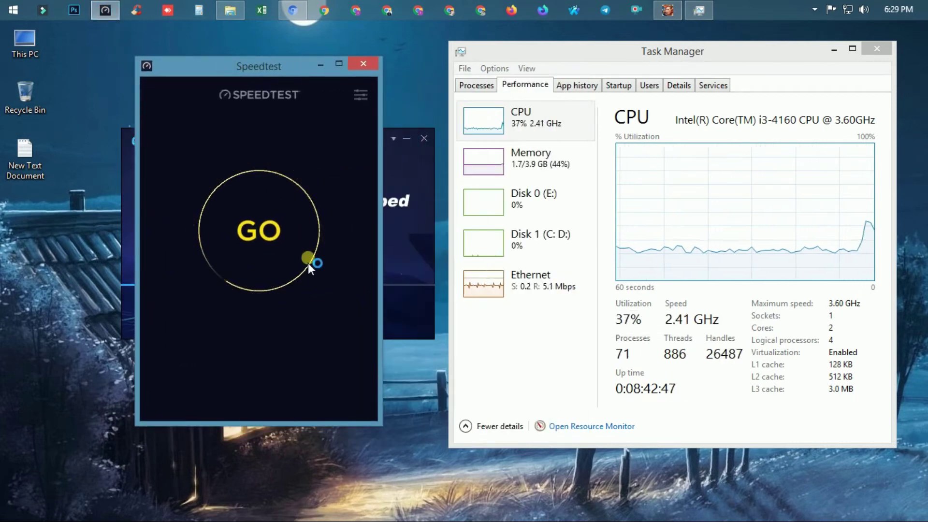
pyautogui.click(303, 216)
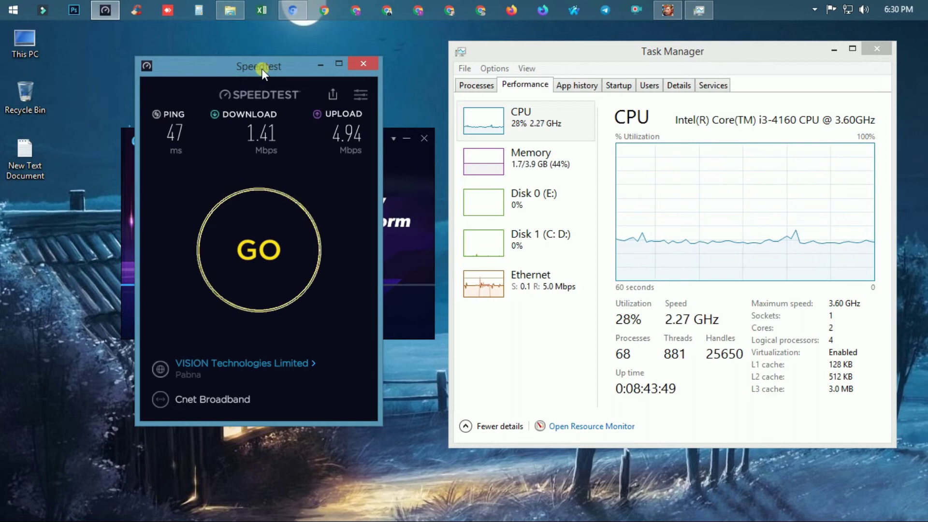
pyautogui.click(362, 68)
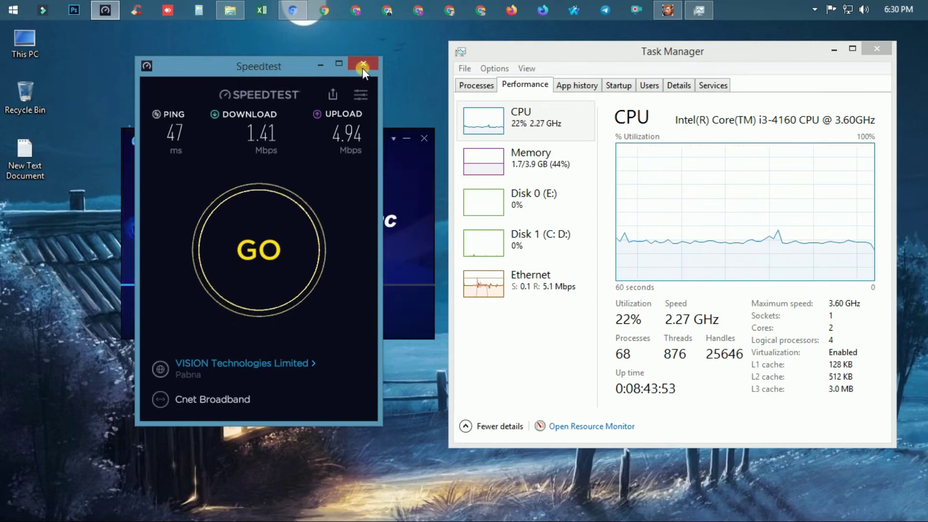
pyautogui.click(363, 64)
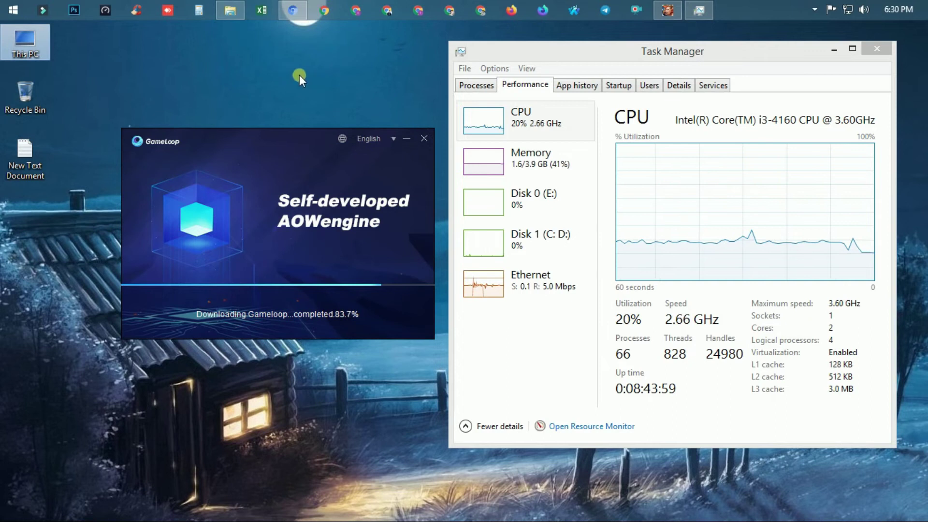
pyautogui.rightClick(253, 63)
pyautogui.click(291, 102)
pyautogui.rightClick(266, 66)
pyautogui.click(299, 105)
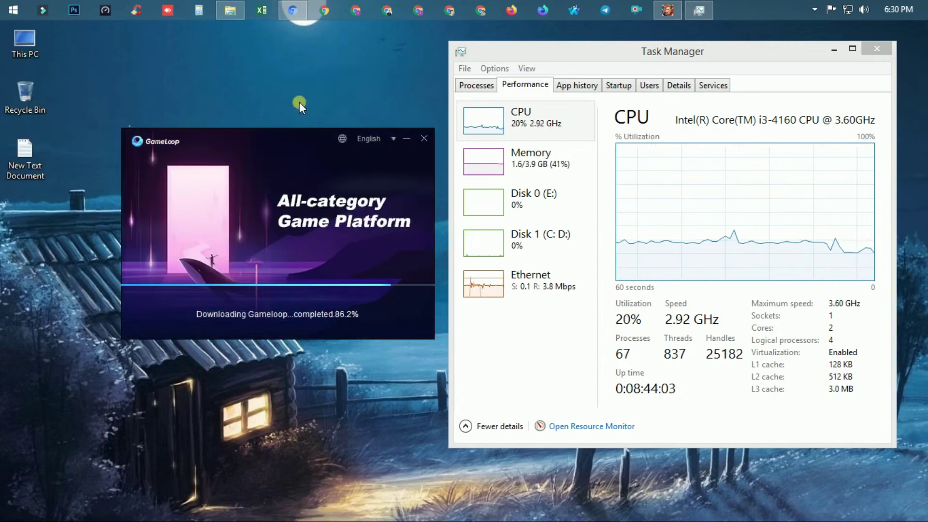
pyautogui.rightClick(257, 66)
pyautogui.click(292, 103)
pyautogui.rightClick(273, 72)
pyautogui.click(320, 112)
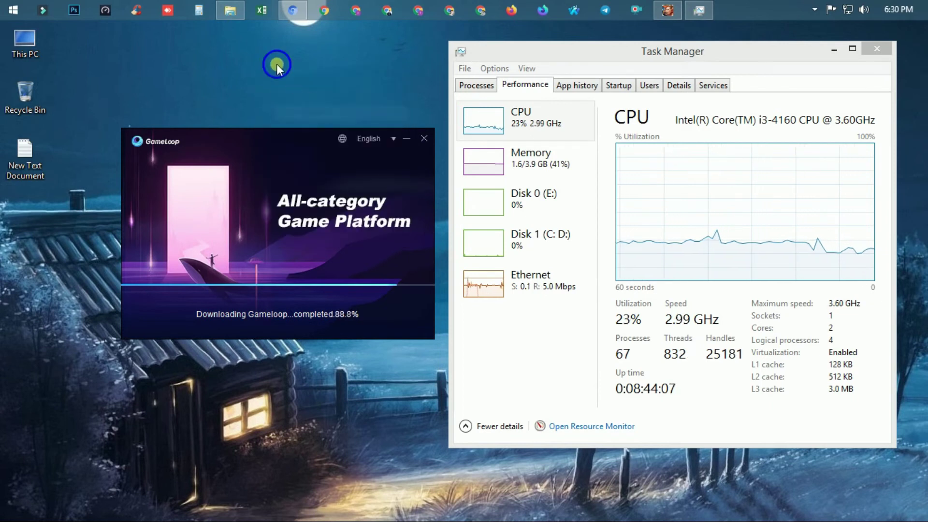
pyautogui.rightClick(277, 64)
pyautogui.click(327, 104)
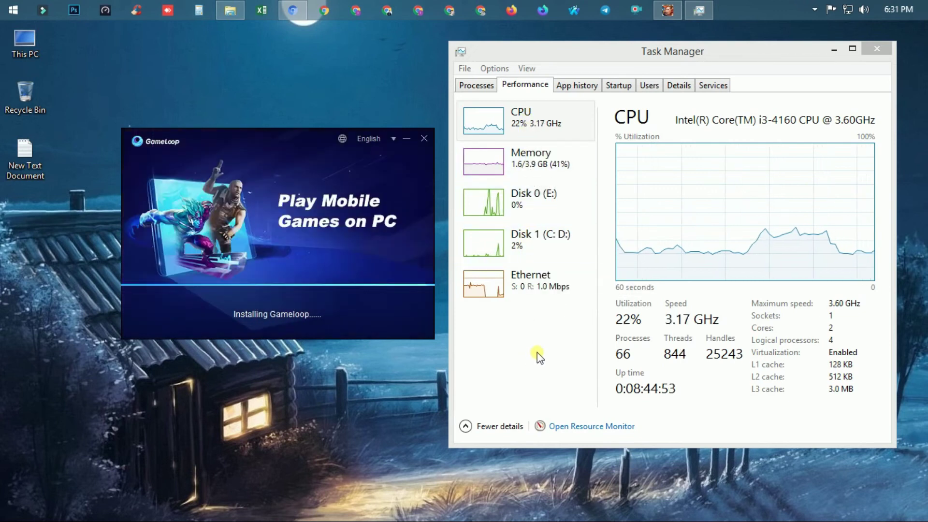
# Start GameLoop from the finished installer with Shortcuts enabled, and minimize Task Manager
pyautogui.moveTo(283, 138); pyautogui.dragTo(297, 248)
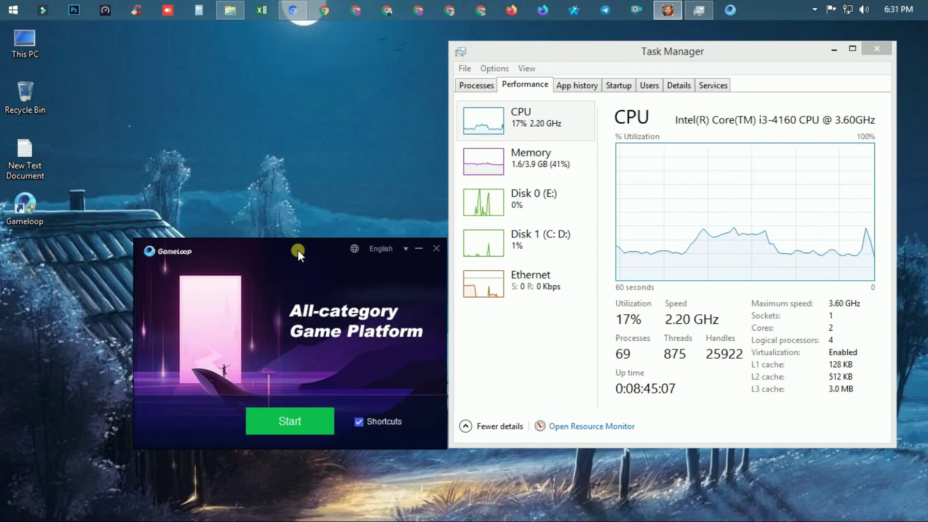
pyautogui.click(292, 420)
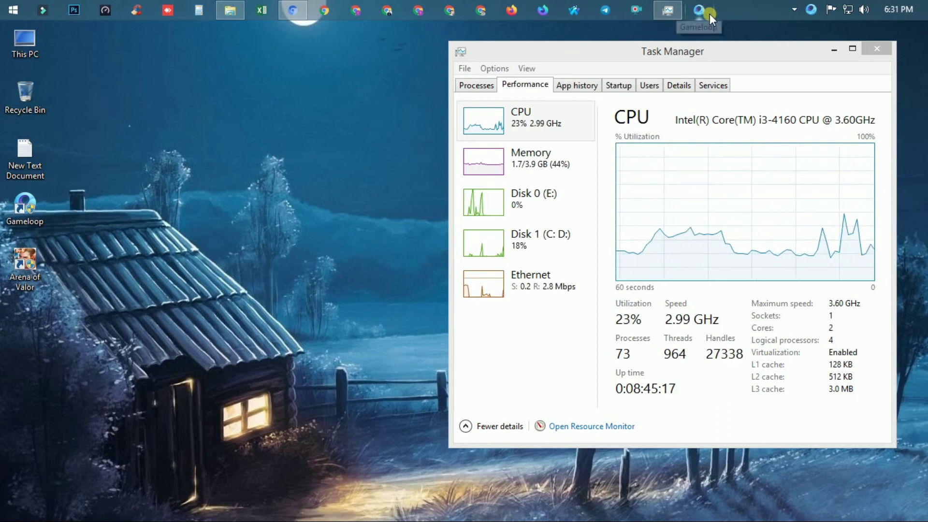
pyautogui.click(834, 50)
pyautogui.rightClick(275, 147)
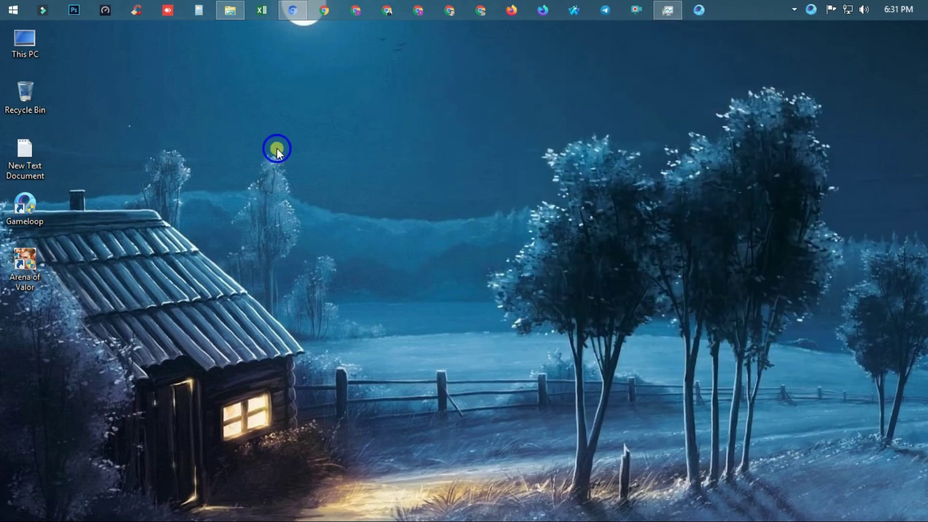
pyautogui.click(315, 189)
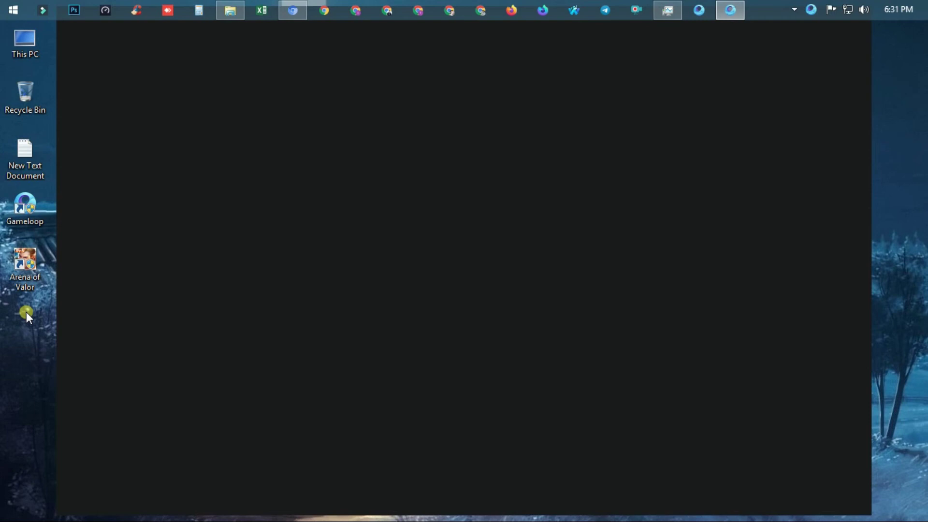
# Delete the Gameloop and Arena of Valor desktop shortcuts and permanently empty the Recycle Bin
pyautogui.moveTo(32, 311); pyautogui.dragTo(27, 202)
pyautogui.moveTo(27, 203); pyautogui.dragTo(25, 88)
pyautogui.rightClick(25, 89)
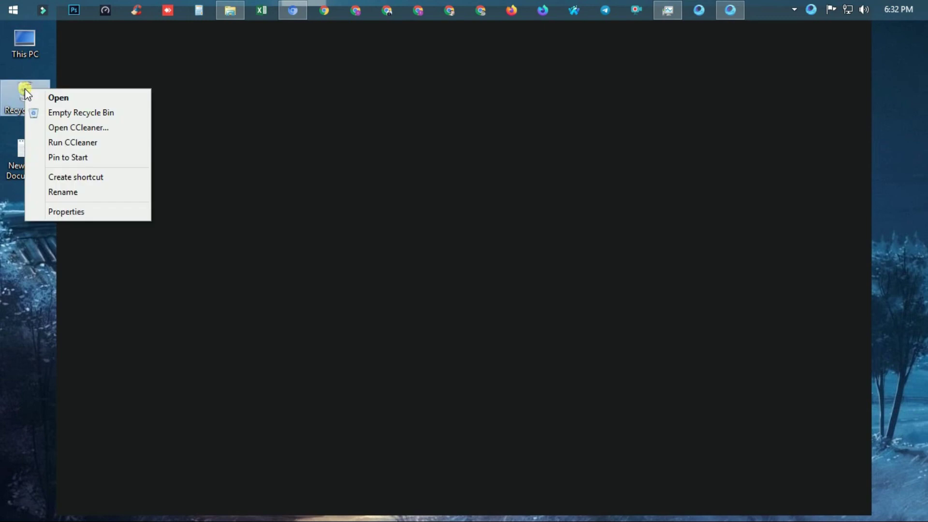
pyautogui.click(59, 112)
pyautogui.click(521, 289)
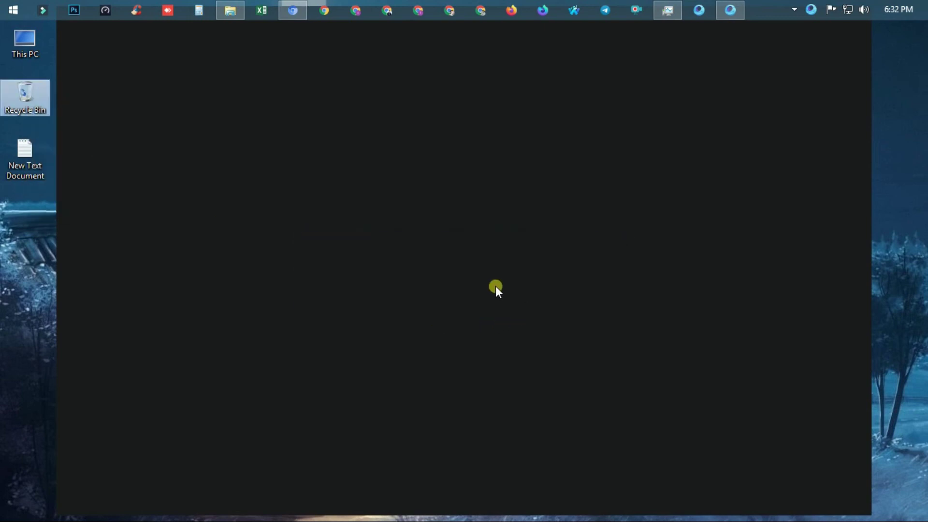
# Check system performance in Task Manager while GameLoop loads, minimize it, and look through the GameLoop home page
pyautogui.click(782, 89)
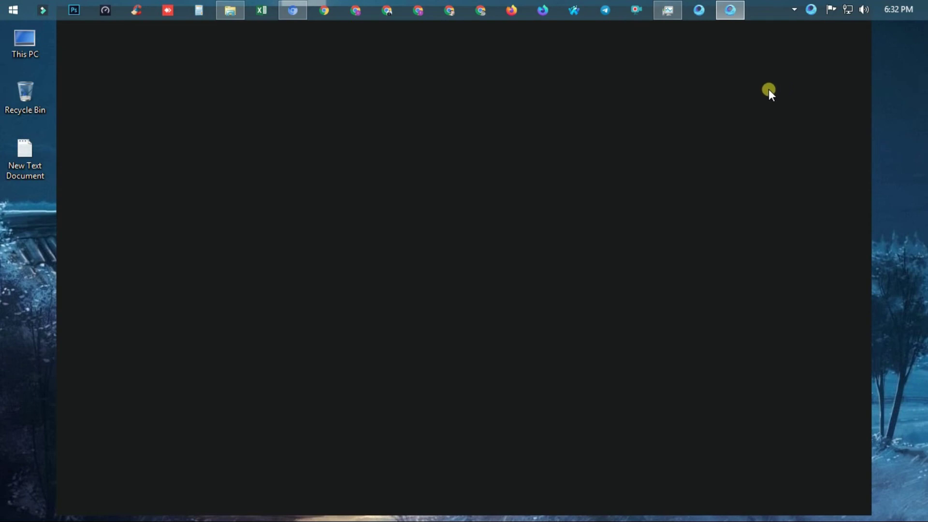
pyautogui.click(661, 10)
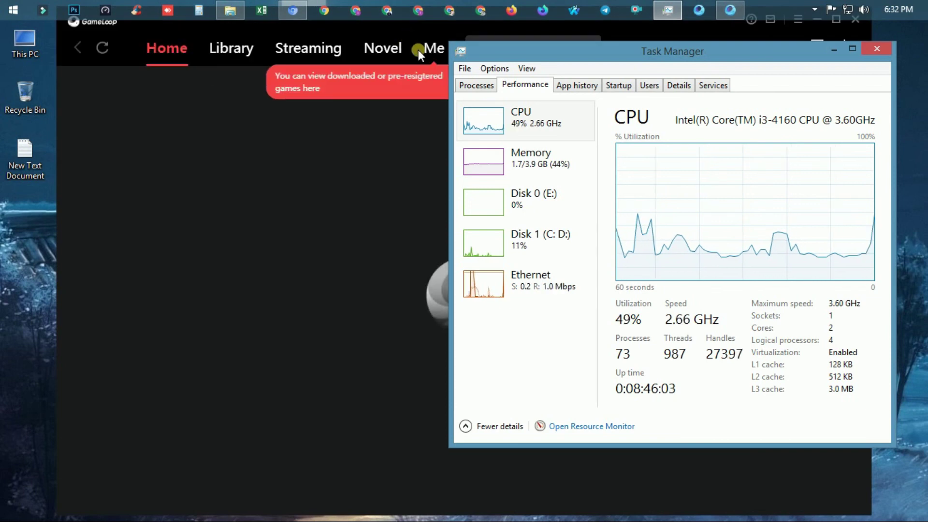
pyautogui.click(834, 48)
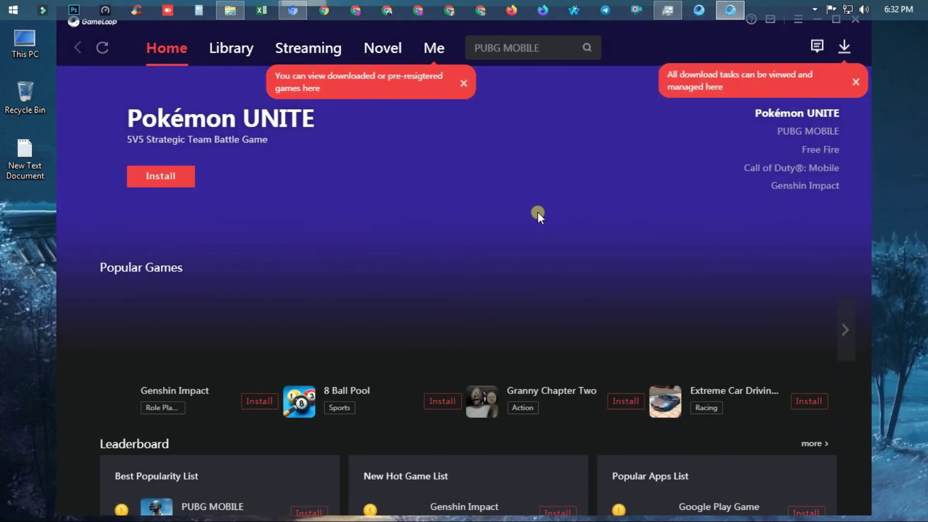
pyautogui.scroll(-4, 204, 119)
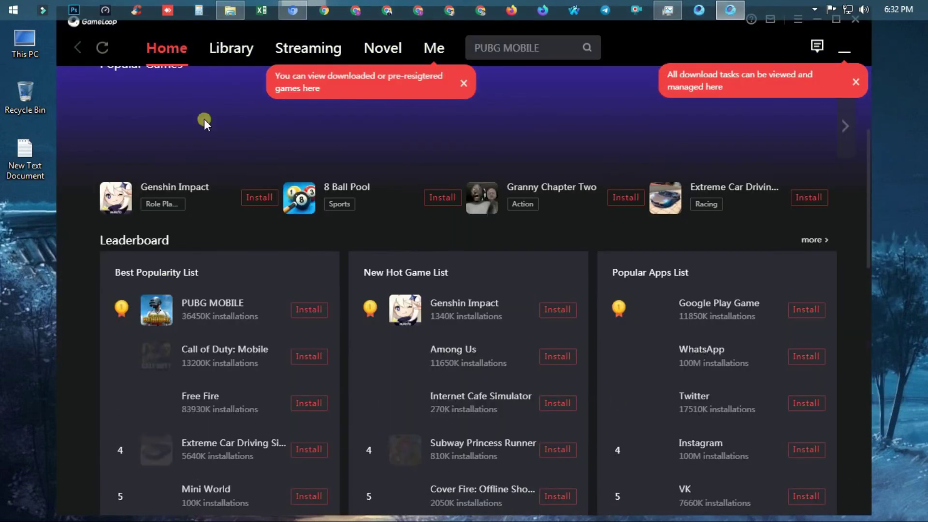
# Open GameLoop's game Library, dismiss both hint pop-ups, and browse the All Games list
pyautogui.click(231, 52)
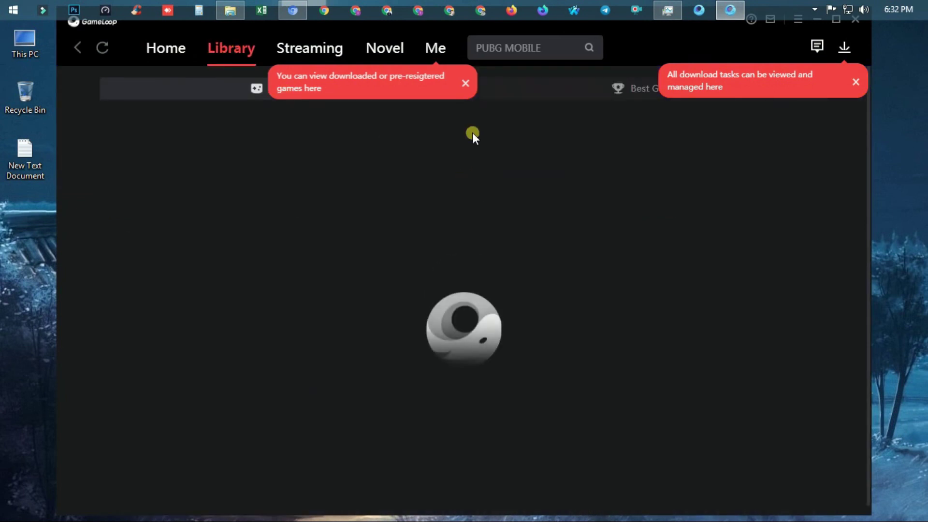
pyautogui.click(465, 84)
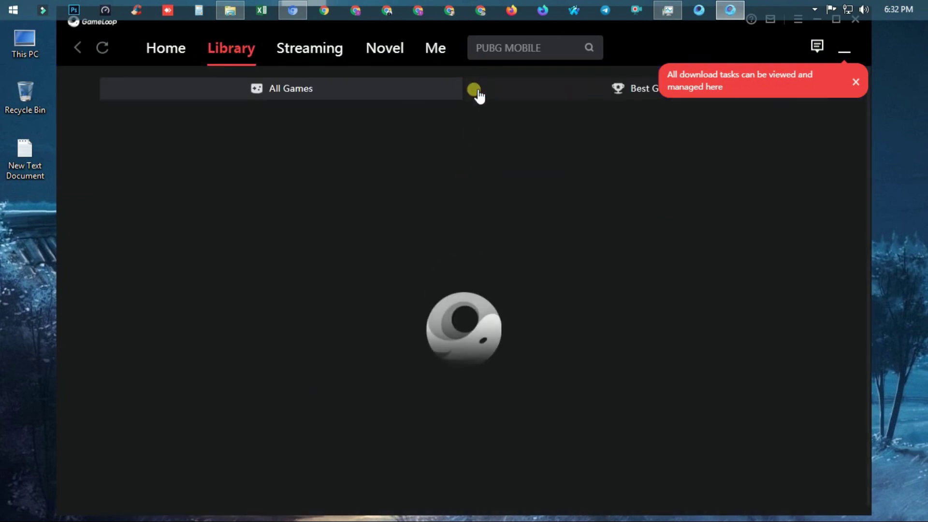
pyautogui.click(862, 81)
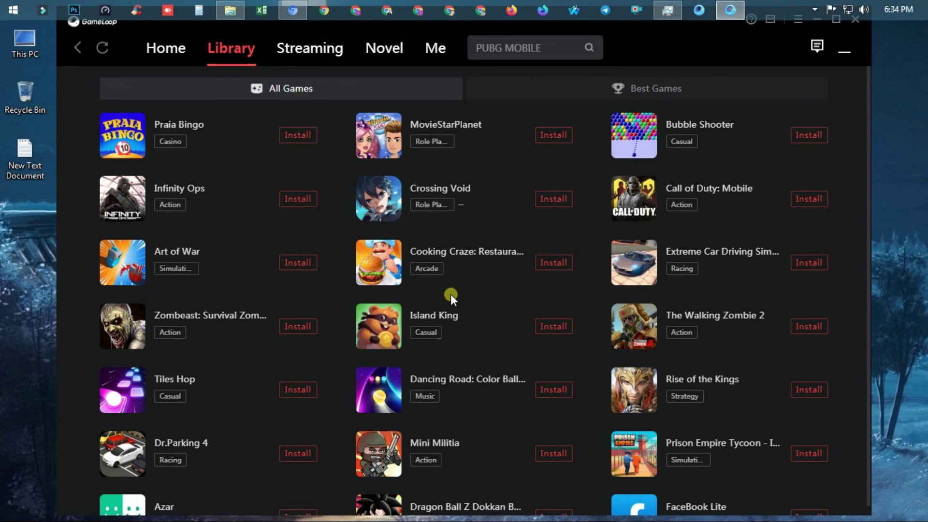
pyautogui.scroll(-7, 450, 294)
pyautogui.scroll(-3, 455, 358)
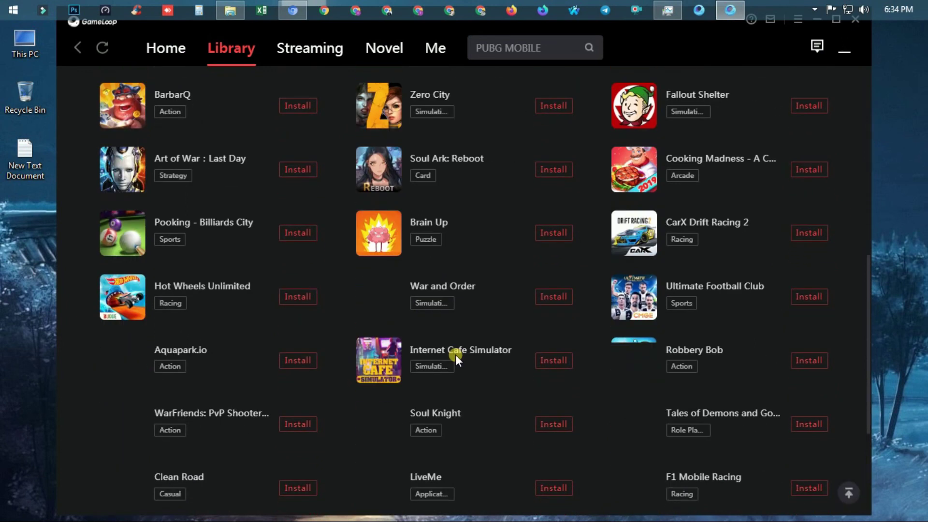
# Start installing PUBG MOBILE from the Best Popularity List on the GameLoop Home page, and open the game's details page
pyautogui.scroll(-3, 456, 355)
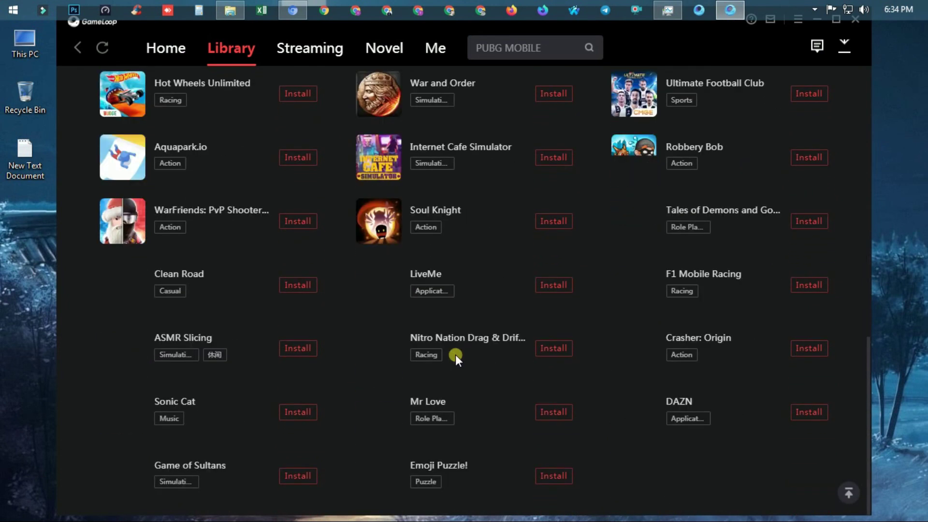
pyautogui.scroll(12, 428, 375)
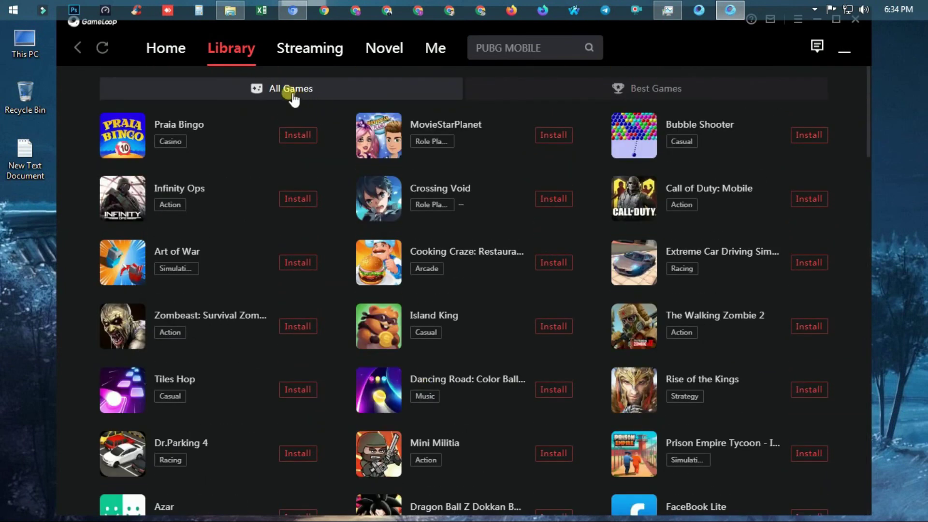
pyautogui.click(164, 47)
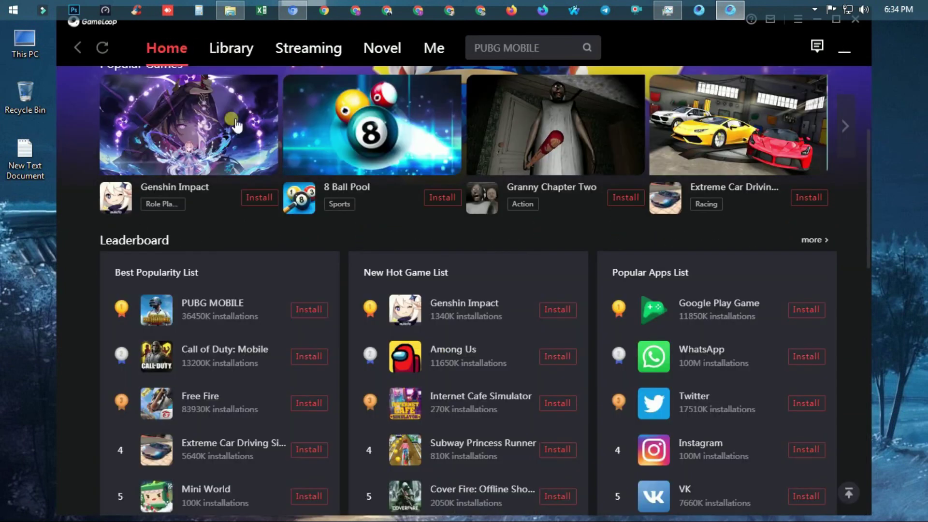
pyautogui.scroll(-3, 464, 287)
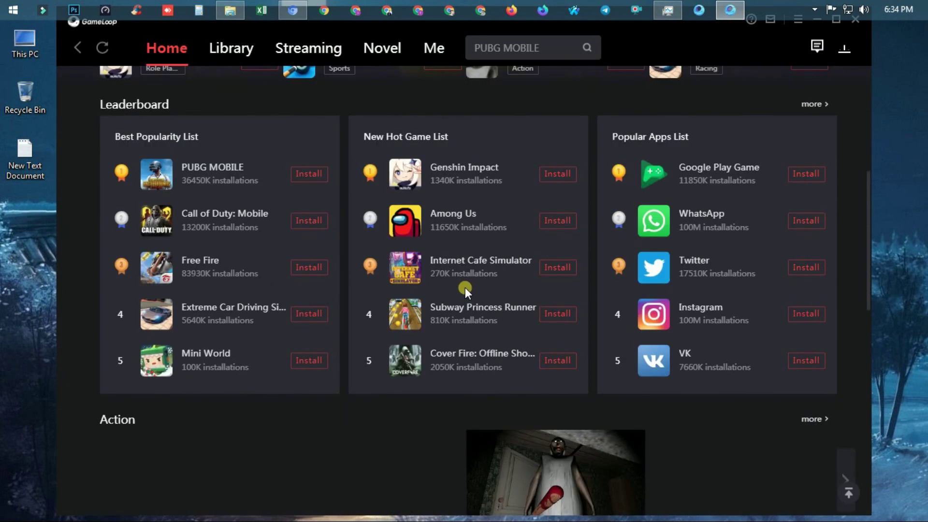
pyautogui.click(312, 177)
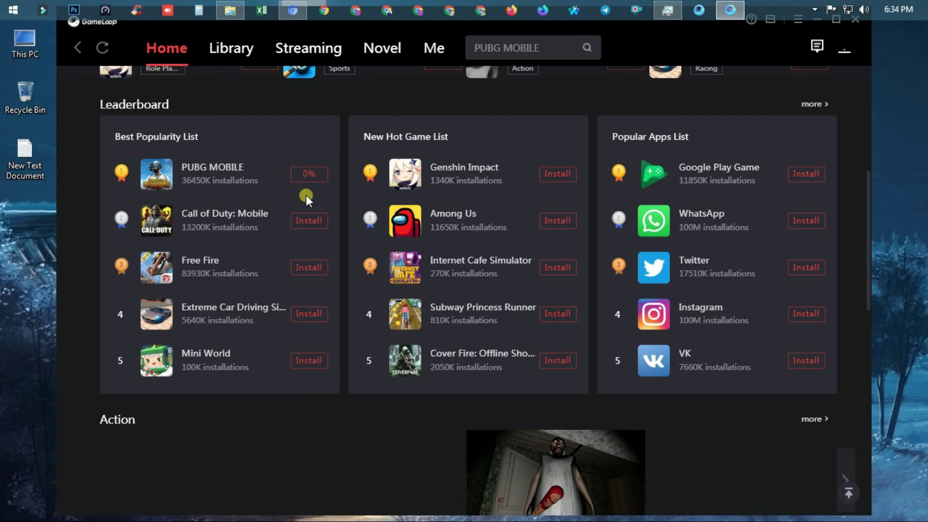
pyautogui.click(228, 169)
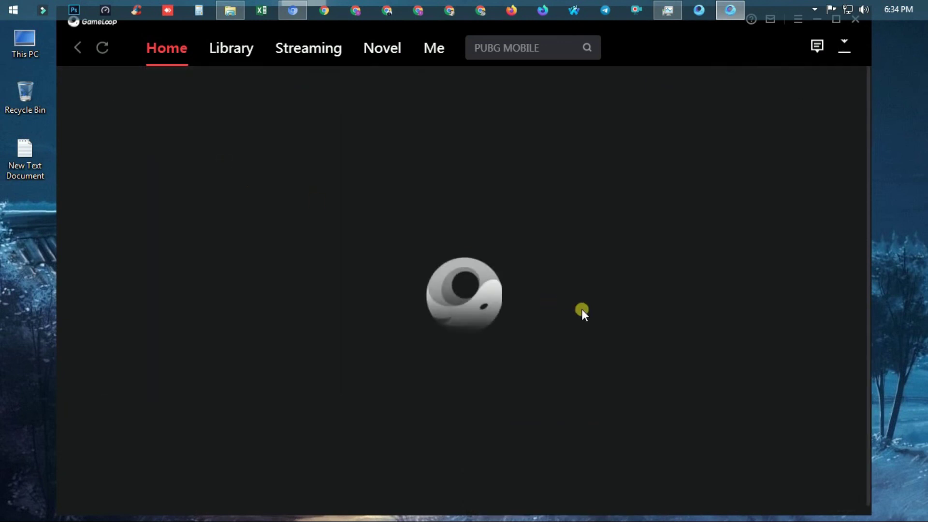